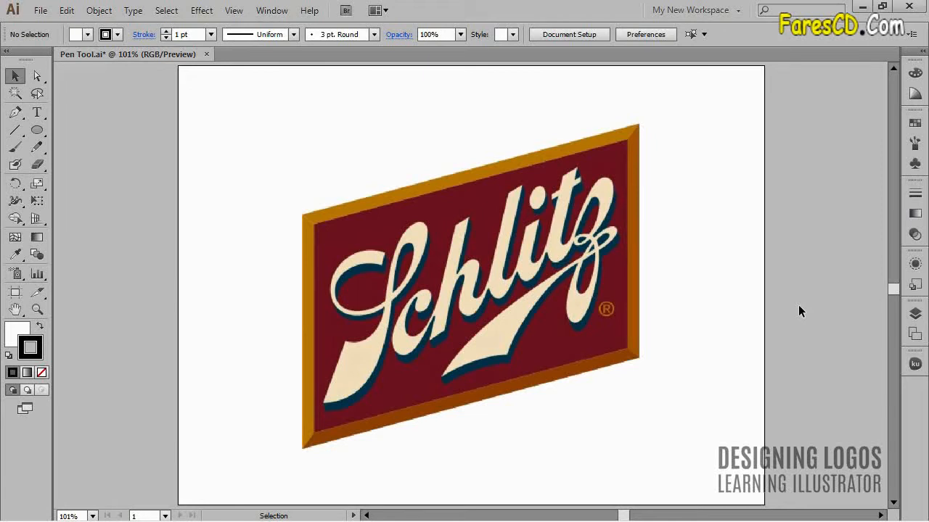
- Reduce the opacity of the Logo layer's image to 60%
left_click(915, 314)
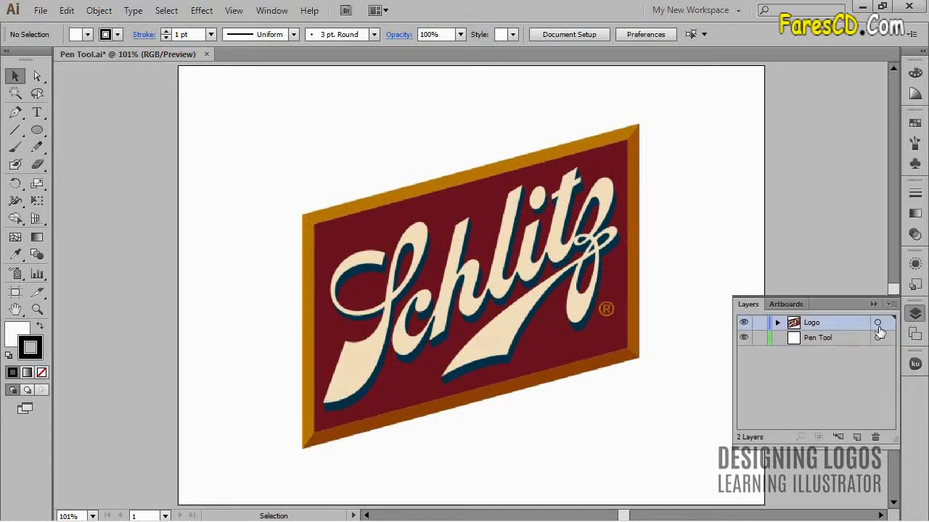
left_click(877, 323)
left_click(915, 234)
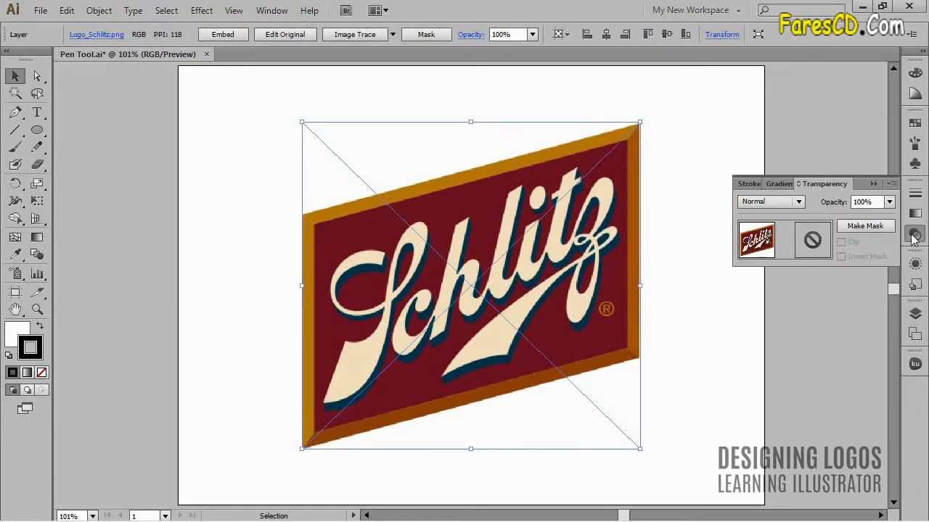
left_click(889, 202)
left_click(871, 313)
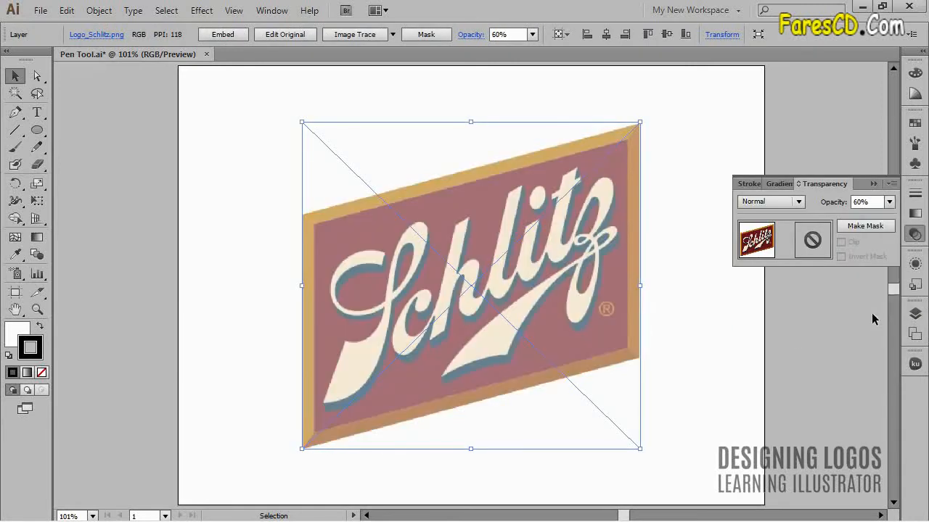
- Lock the Logo layer and add a new layer named Trace above it
left_click(916, 320)
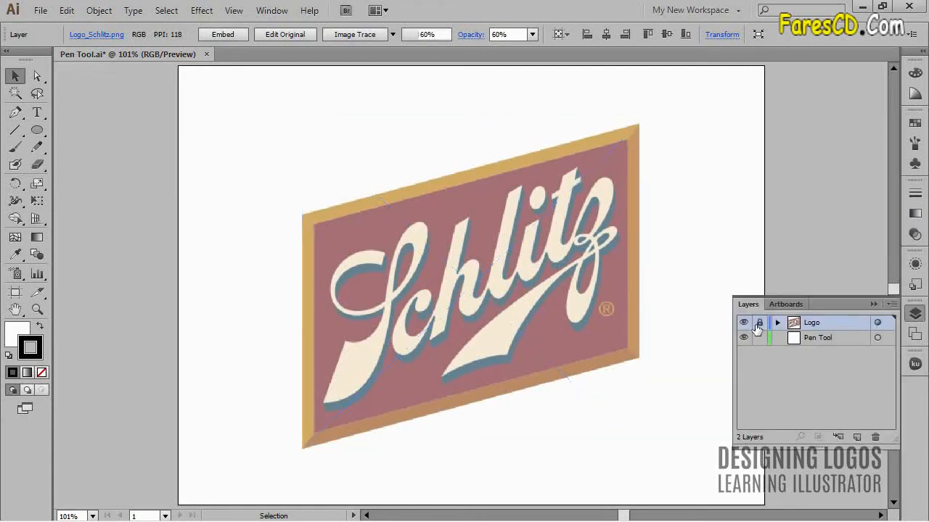
left_click(788, 355)
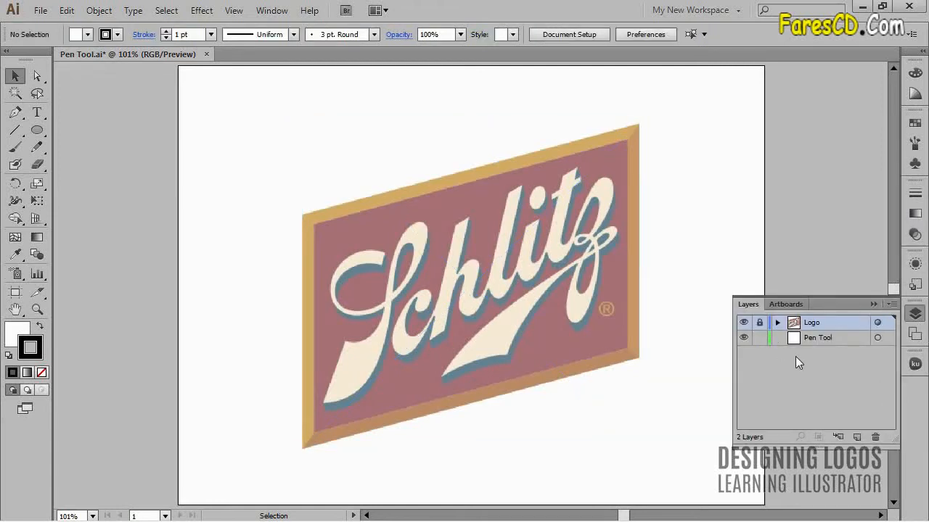
left_click(856, 437, "alt")
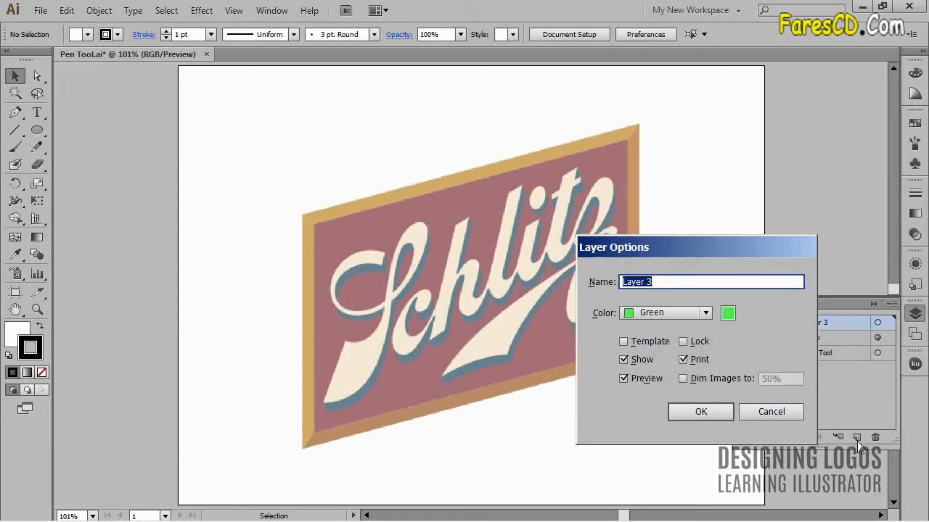
type("Trace")
key("Return")
- Start a Pen tool path at the S's upper-left stroke end, curve it along the outer edge, and set its fill to none
key("p")
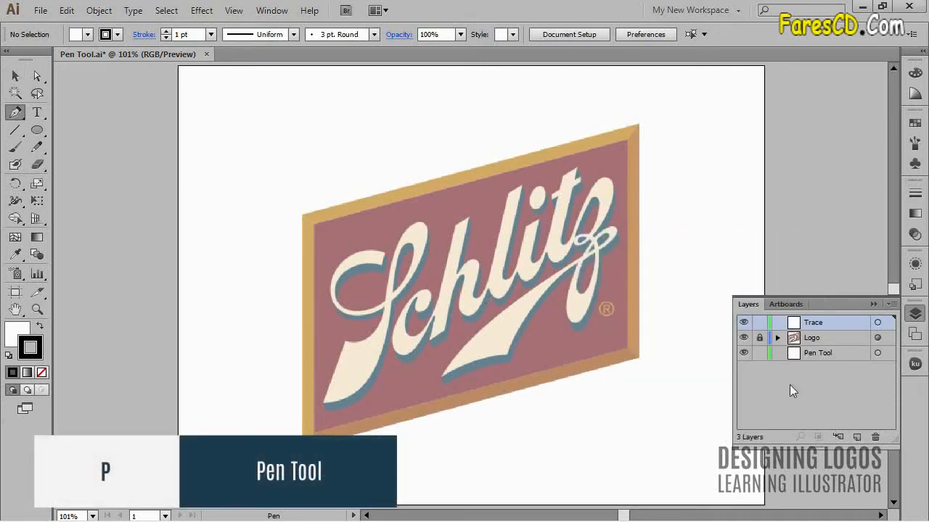
left_click(873, 304)
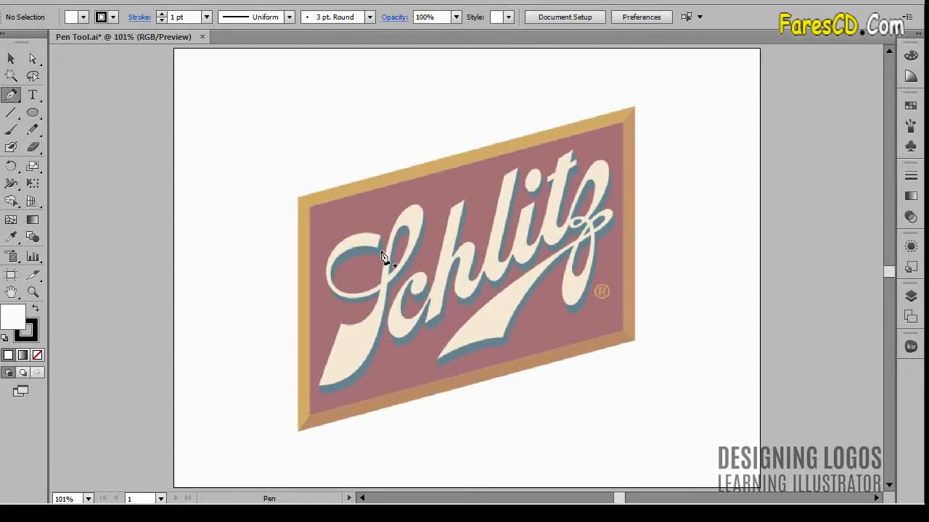
key("ctrl+space")
left_click_drag(273, 137, 620, 349)
left_click_drag(549, 411, 547, 265)
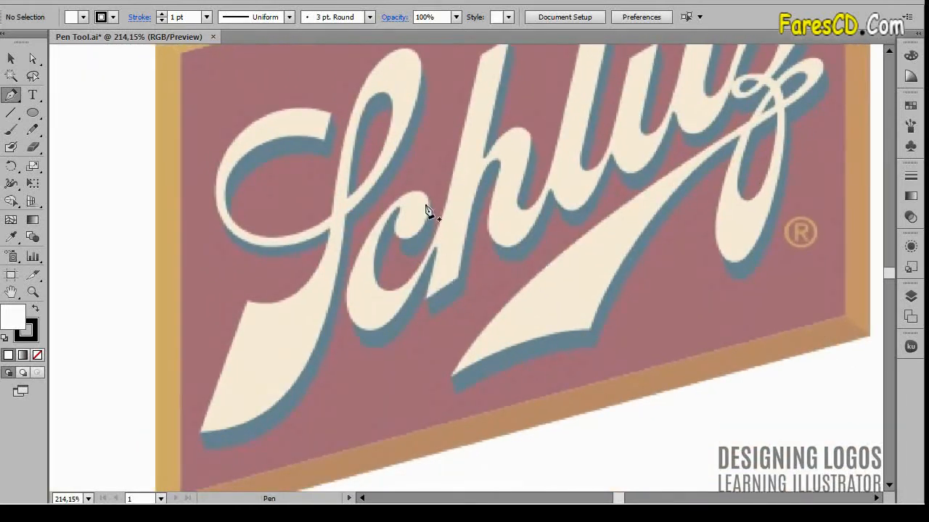
left_click_drag(428, 211, 429, 230)
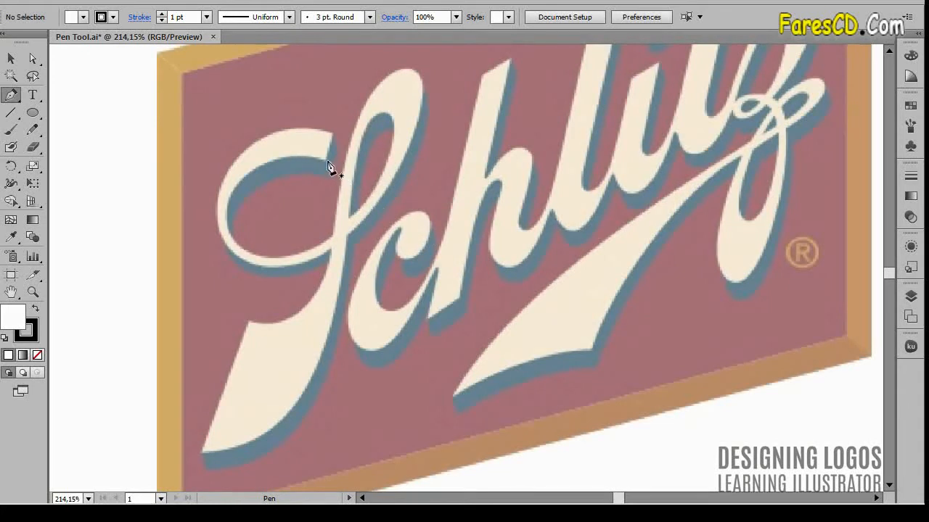
left_click_drag(326, 163, 335, 136)
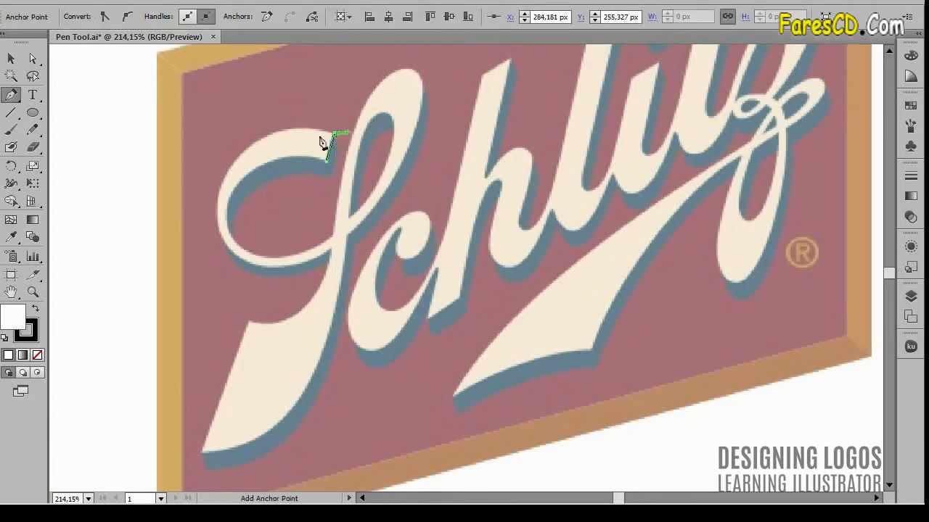
left_click_drag(242, 153, 208, 190)
left_click_drag(207, 187, 208, 188)
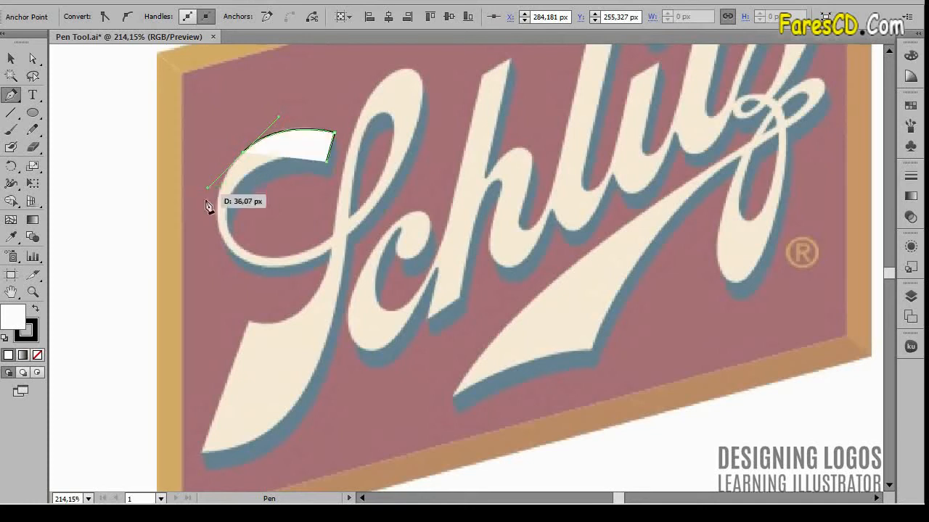
left_click(37, 356)
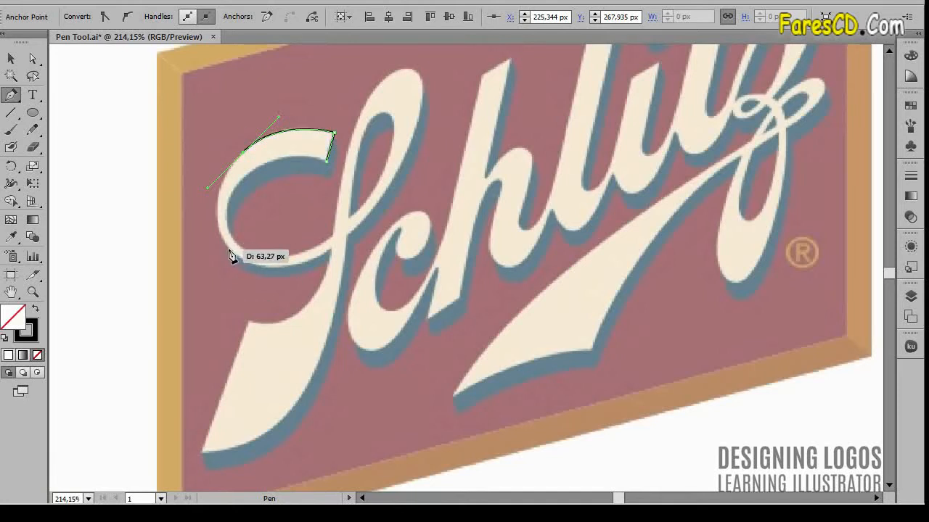
- Continue the path around the S's left loop to the stem, along the concave curve, and down to the lower tip
left_click_drag(228, 250, 376, 222)
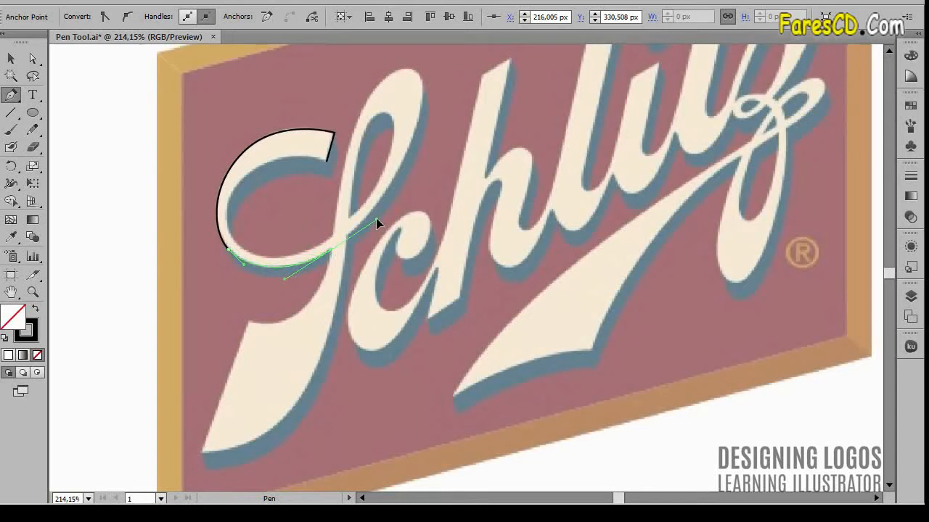
left_click_drag(375, 222, 322, 290)
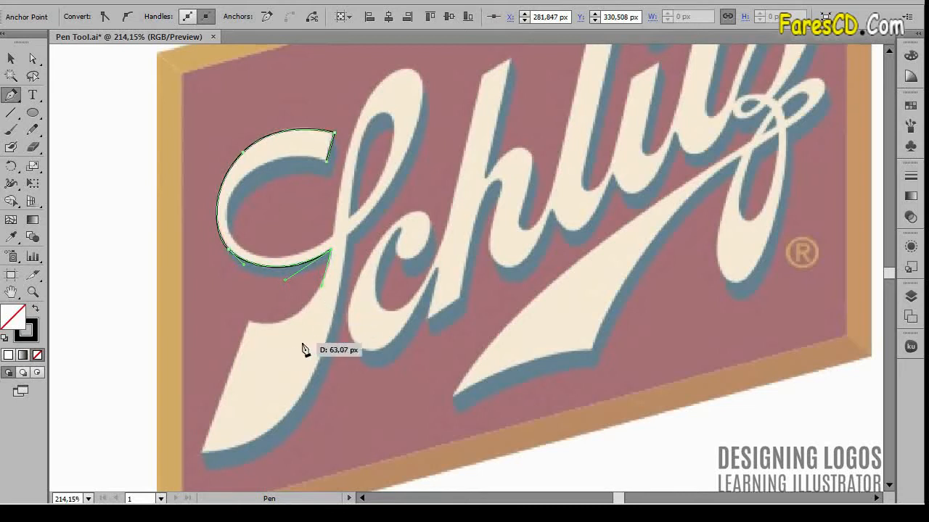
left_click_drag(248, 322, 190, 308)
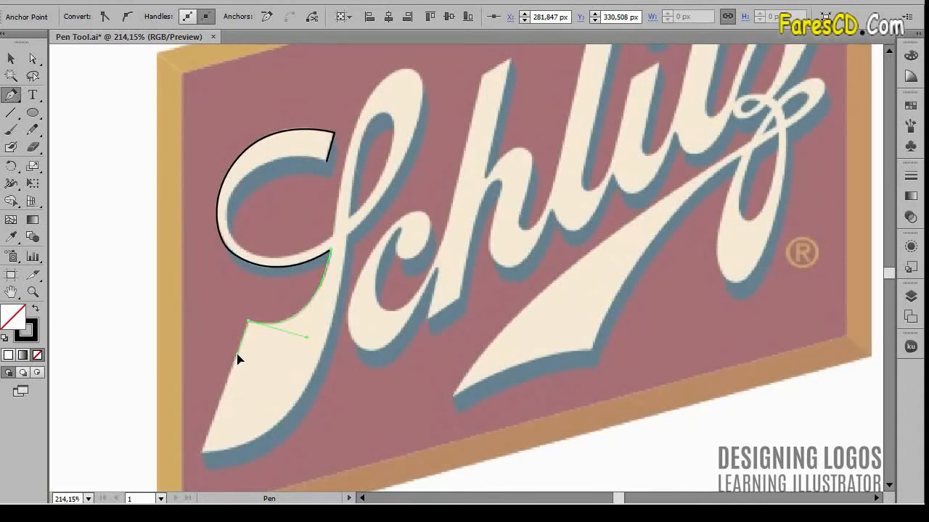
left_click(201, 451)
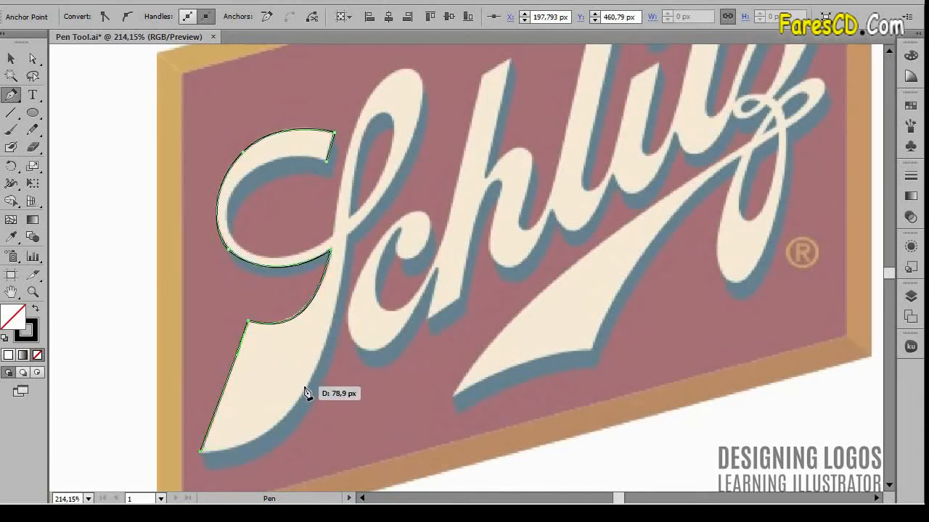
- Trace the right edge of the S's stem up to the junction, then around the outside of its upper loop
left_click_drag(309, 384, 349, 313)
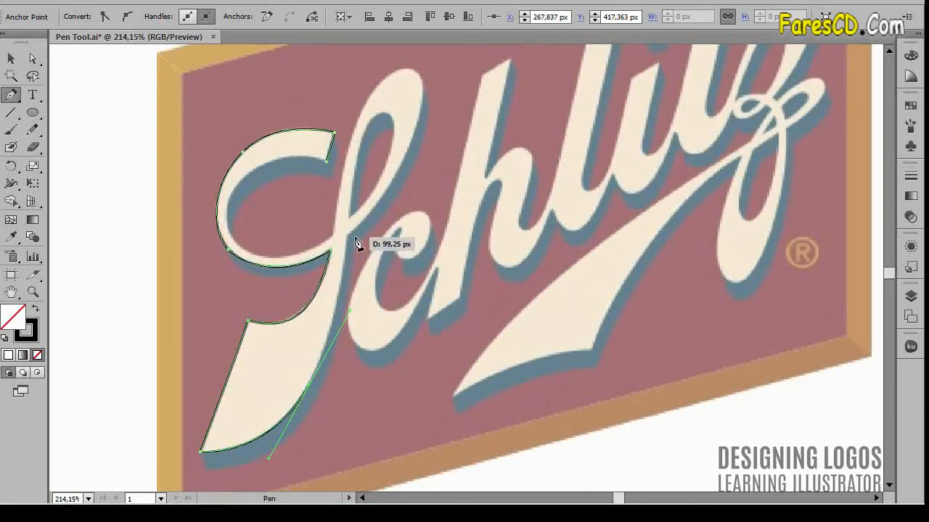
left_click_drag(349, 242, 351, 227)
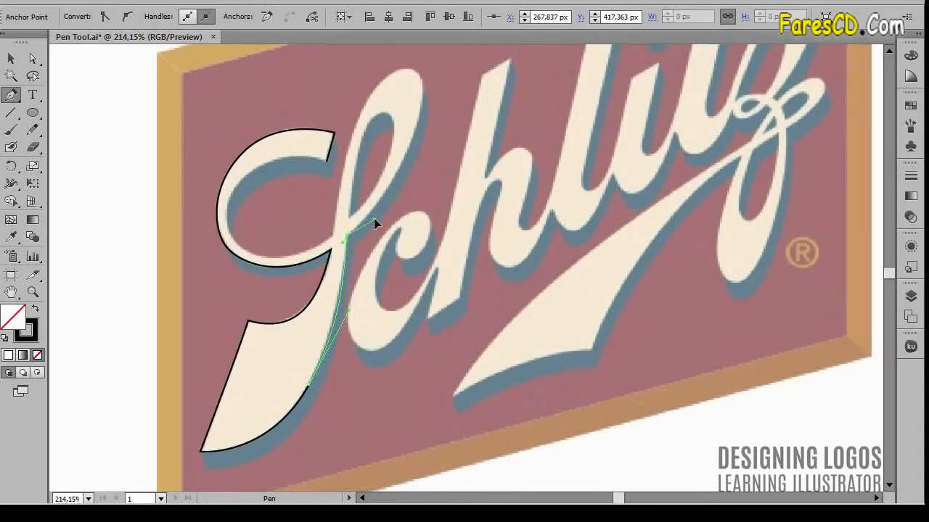
left_click_drag(367, 216, 367, 217)
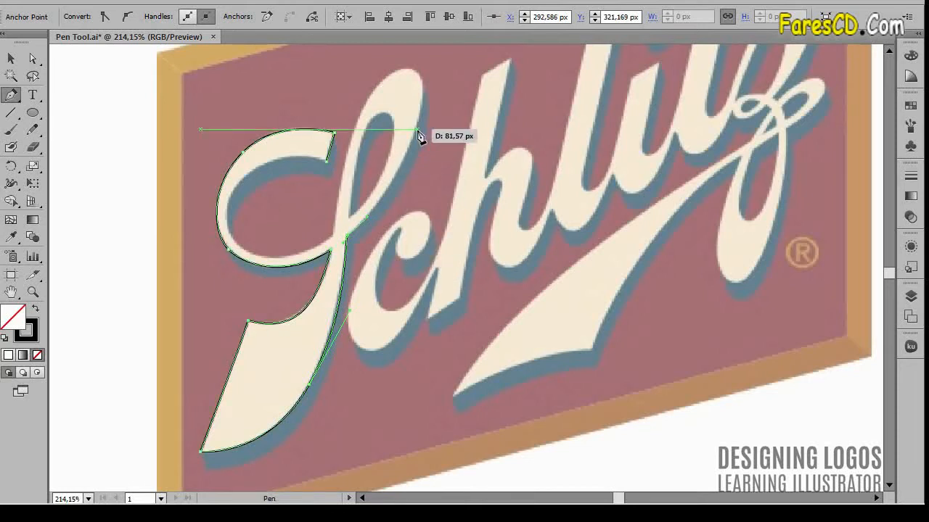
left_click_drag(417, 130, 423, 92)
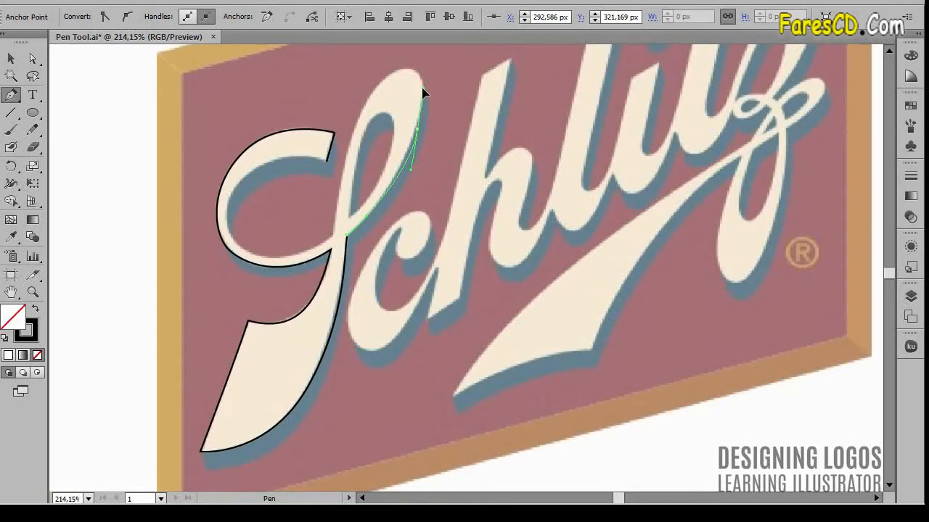
mouse_move(369, 92)
left_mouse_down()
mouse_move(331, 145)
mouse_move(314, 148)
left_mouse_up()
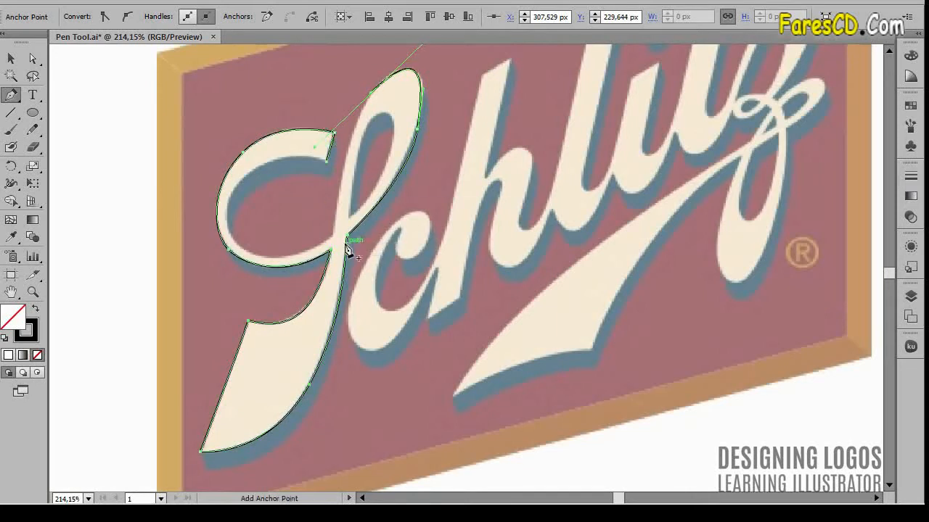
- Bring the path down the left side of the S's upper loop to the inner junction, replacing the misplaced anchor
left_click_drag(356, 221, 334, 239)
key("ctrl+z")
left_click_drag(346, 165, 341, 186)
left_click_drag(336, 240, 305, 251)
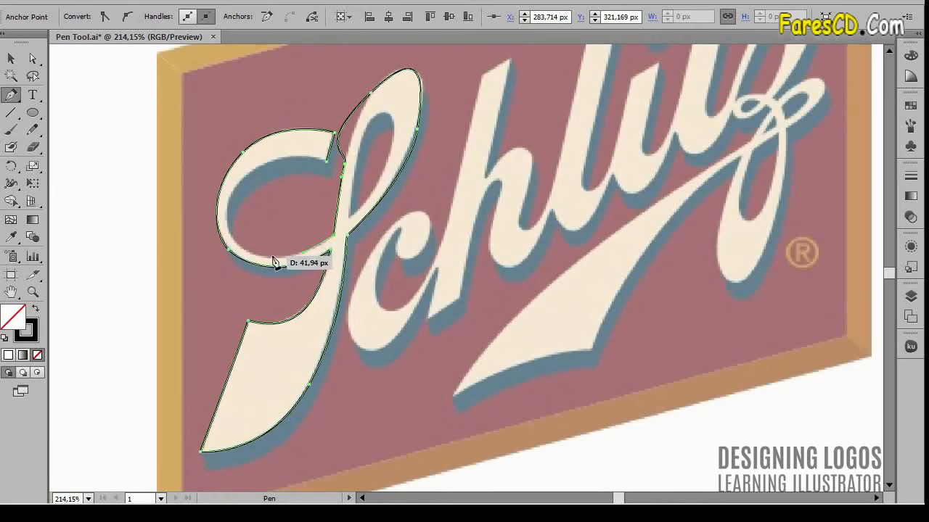
- Trace the inner edge of the S's left loop and close the path at its starting anchor
left_click_drag(239, 247, 194, 226)
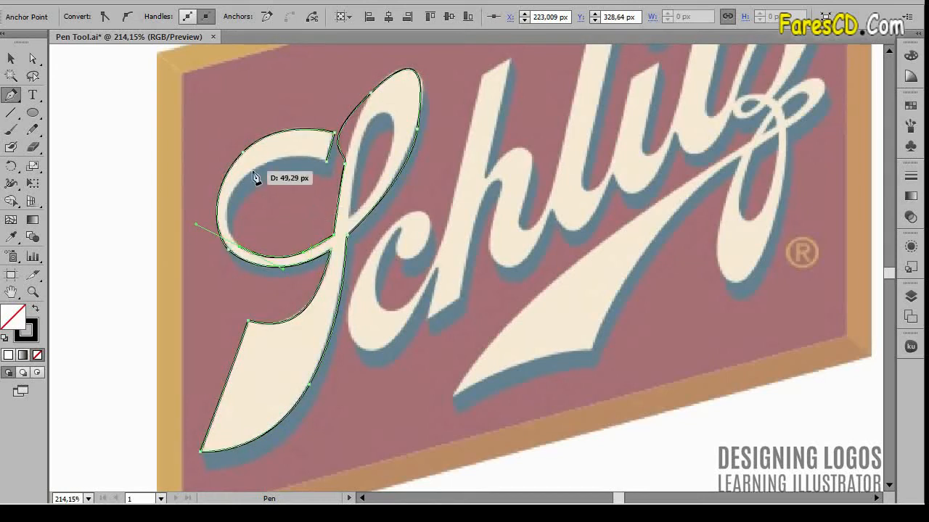
left_click_drag(262, 164, 283, 160)
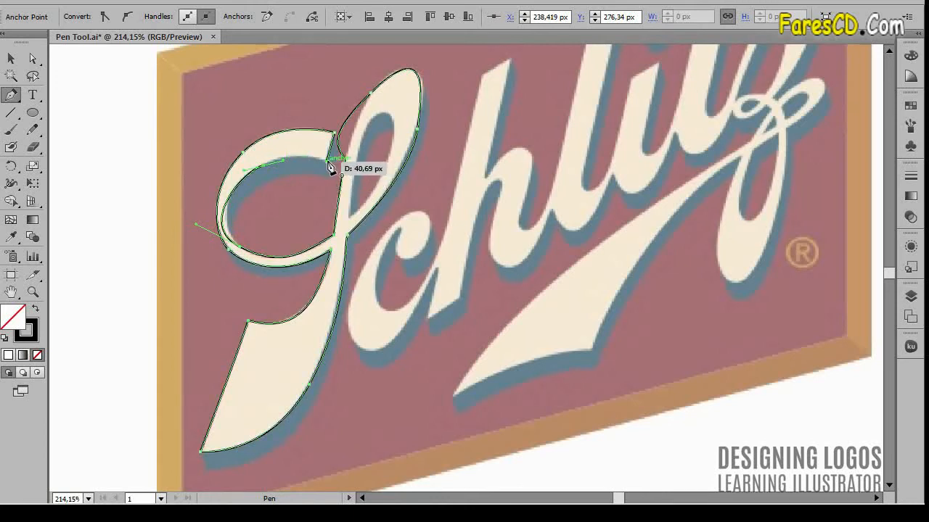
left_click(333, 158)
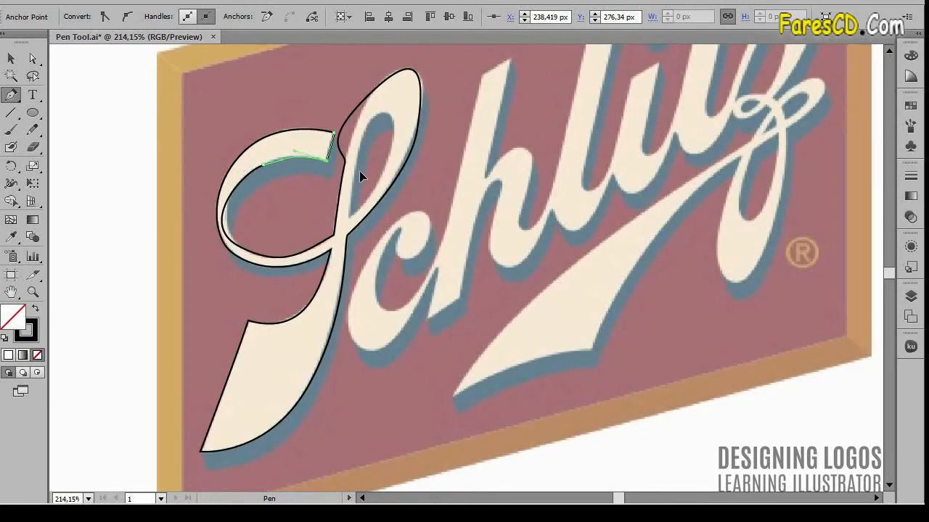
left_click_drag(361, 172, 361, 171)
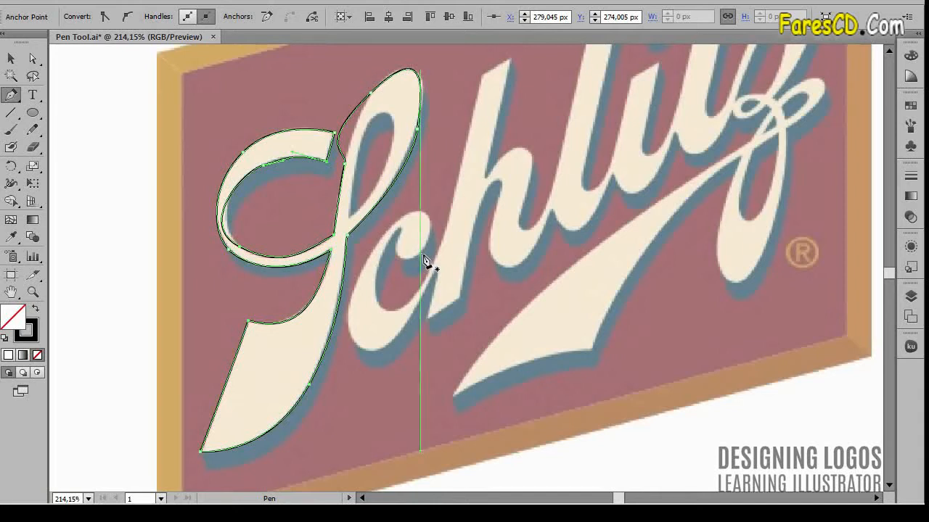
- Adjust the direction handle of the upper-left anchor with Direct Selection so the S's outer curve follows the logo
left_click(33, 58)
key("ctrl+space")
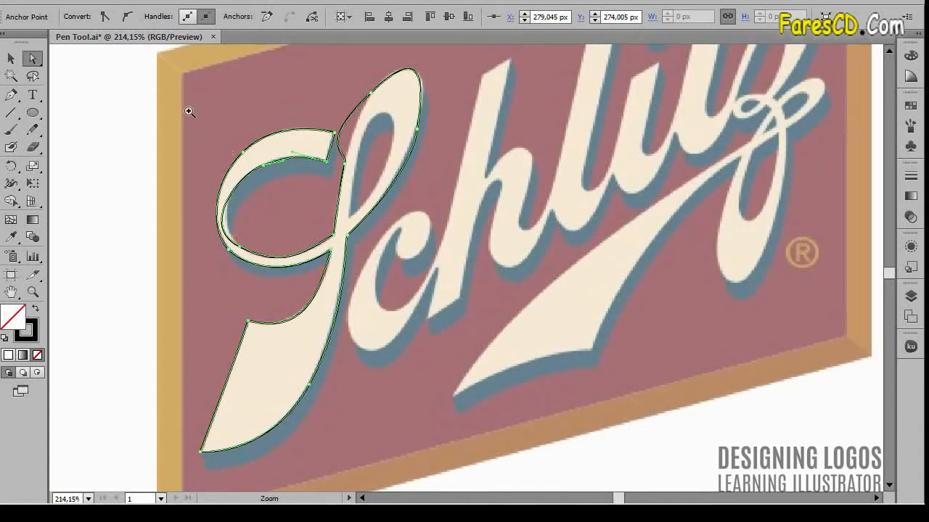
left_click_drag(359, 276, 360, 275)
key("space")
left_click_drag(464, 271, 386, 263)
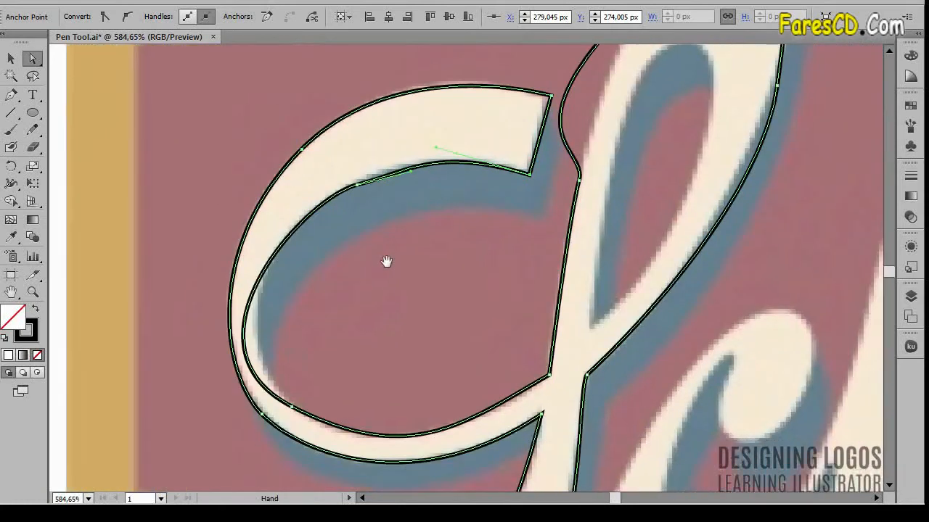
left_click(302, 151)
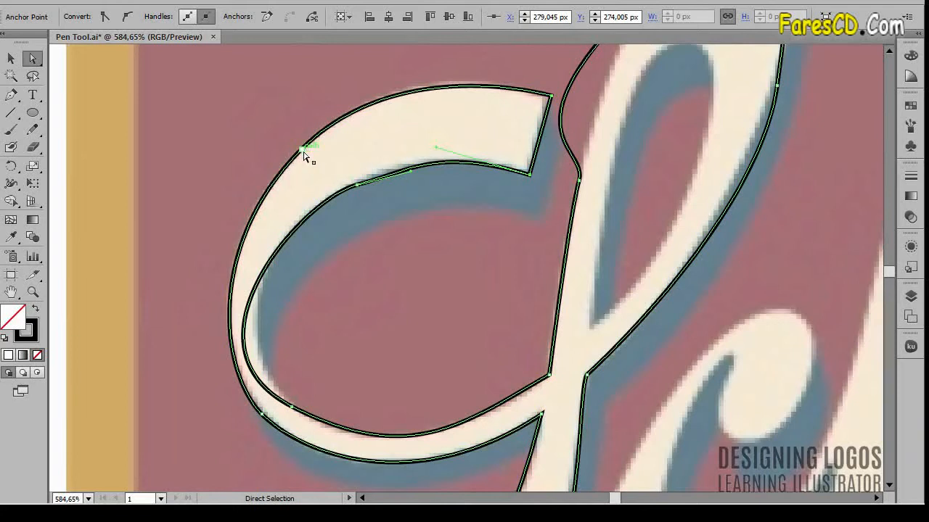
left_click_drag(400, 57, 423, 117)
key("space")
left_click_drag(401, 252, 349, 202)
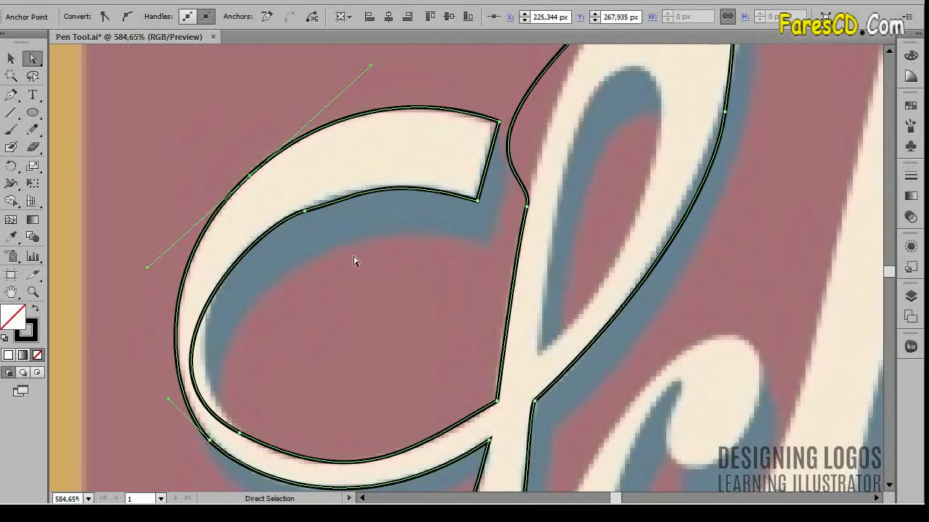
- Inspect the S's lower-left curve and its direction handles against the logo
key("space")
left_click_drag(279, 391, 268, 359)
left_click_drag(242, 283, 253, 149)
left_click_drag(327, 346, 286, 249)
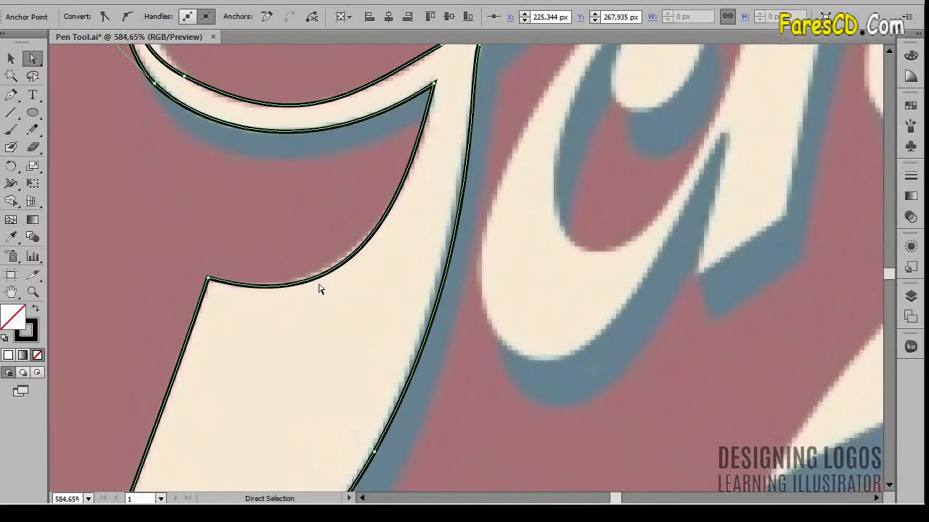
left_click(319, 278)
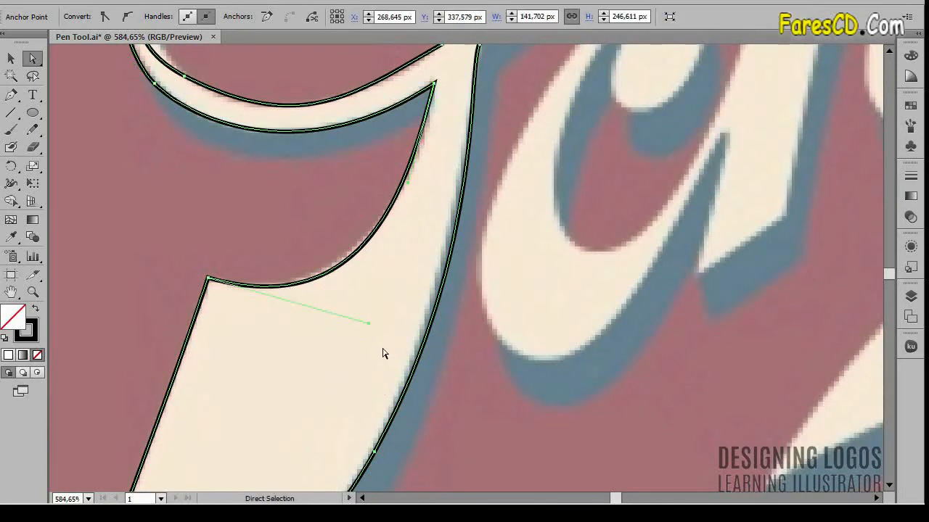
left_click_drag(365, 320, 277, 448)
left_click_drag(417, 255, 390, 396)
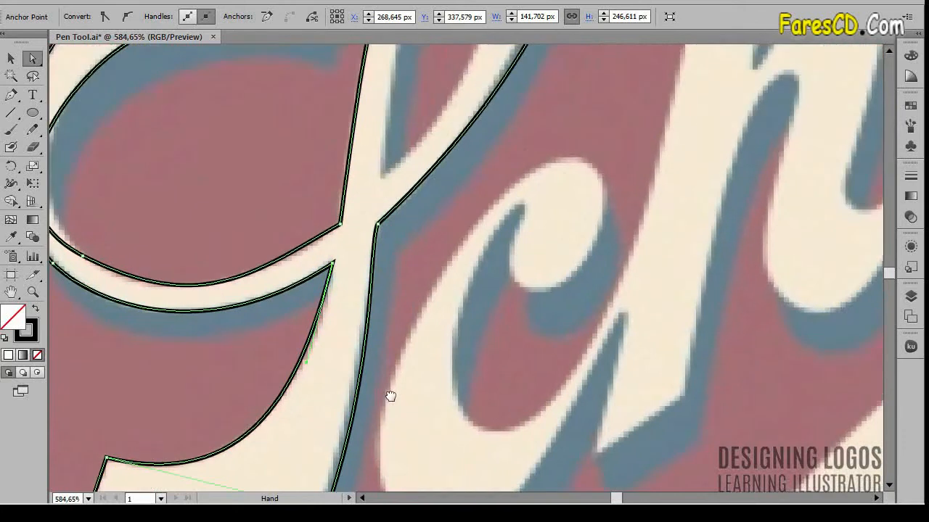
- Adjust the direction handle of the anchor on the right side of the S's upper loop to follow the logo
left_click(378, 227)
left_click_drag(379, 233, 438, 462)
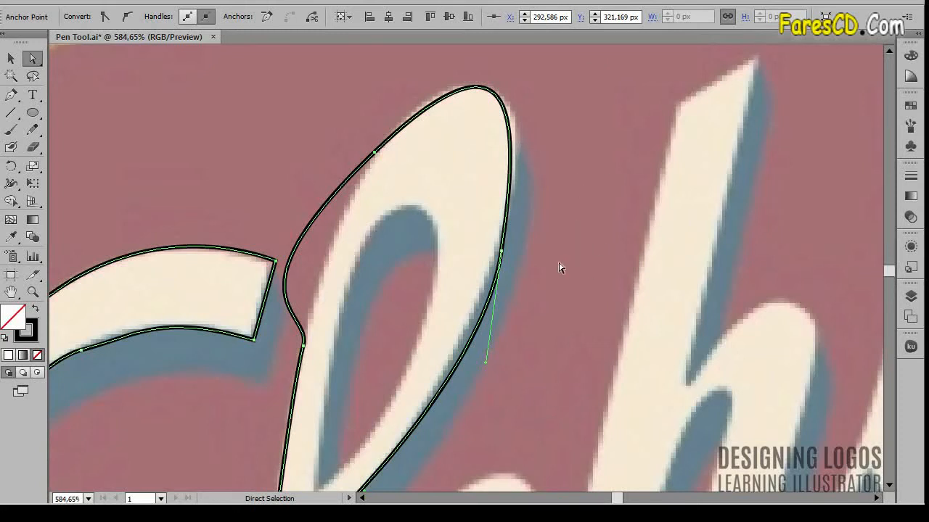
left_click(501, 251)
left_click_drag(521, 146, 529, 140)
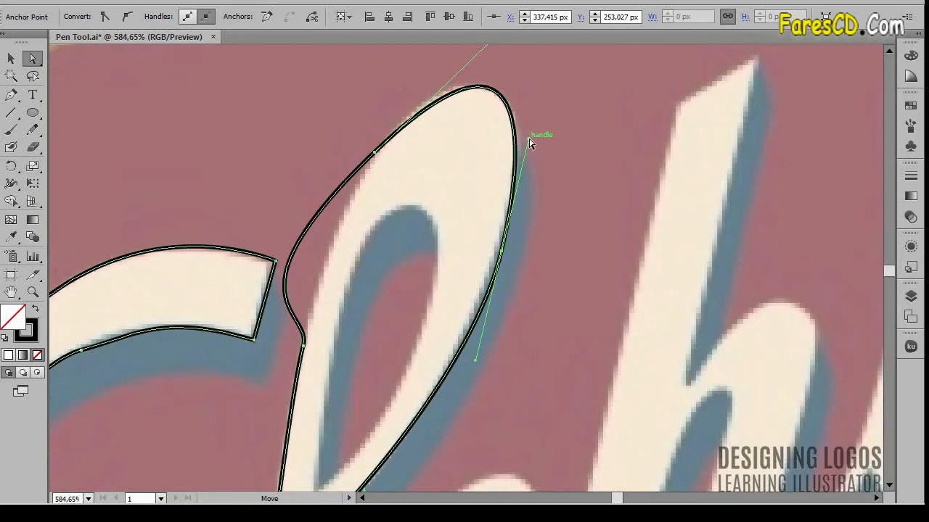
- Reshape the left side of the S's upper loop by shortening the stem-side handle and adjusting both handles of the upper-left anchor
key("space")
left_click_drag(406, 189, 455, 172)
left_click(424, 137)
left_click_drag(272, 289, 372, 212)
key("space")
left_click_drag(501, 189, 446, 283)
left_click_drag(493, 62, 516, 88)
key("space")
left_click_drag(497, 218, 539, 165)
left_click_drag(351, 257, 378, 240)
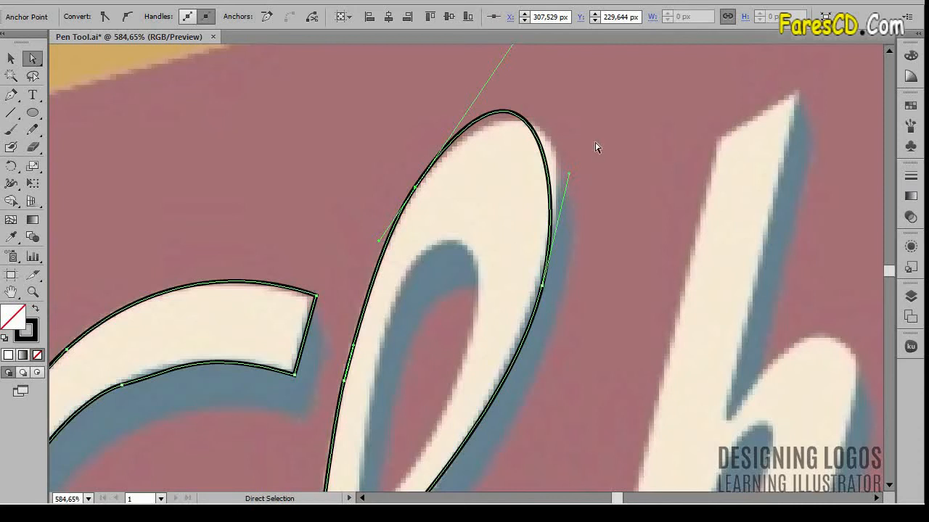
- Refine the handles shaping the top and right side of the S's upper loop so the curve matches the logo
key("space")
left_click_drag(595, 147, 575, 247)
left_click_drag(520, 112, 519, 138)
key("space")
left_click_drag(544, 319, 560, 221)
left_click_drag(564, 178, 585, 161)
- Adjust both direction handles of the lower inner anchor on the S's left loop to fit the inner edge
key("space")
left_click_drag(479, 306, 546, 59)
key("space")
left_click_drag(407, 240, 533, 10)
left_click_drag(520, 252, 492, 363)
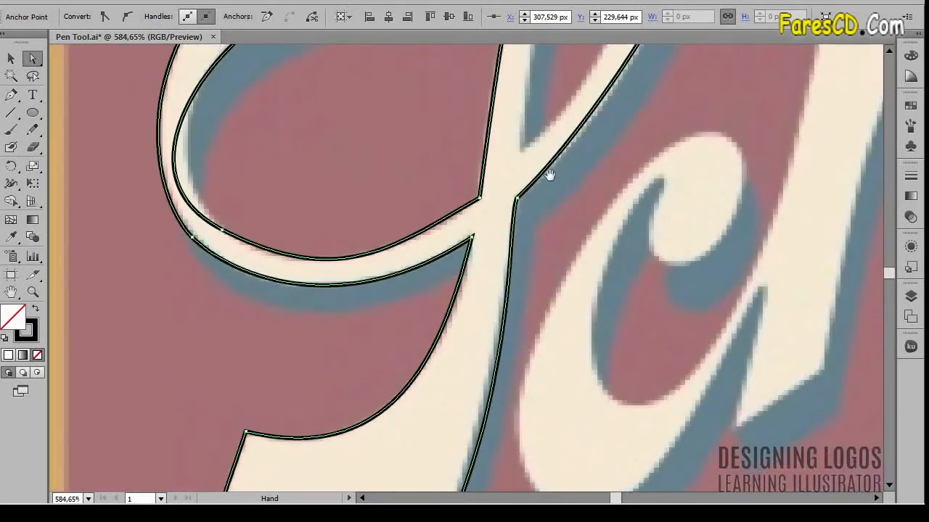
left_click_drag(548, 178, 501, 265)
key("space")
left_click_drag(251, 210, 338, 276)
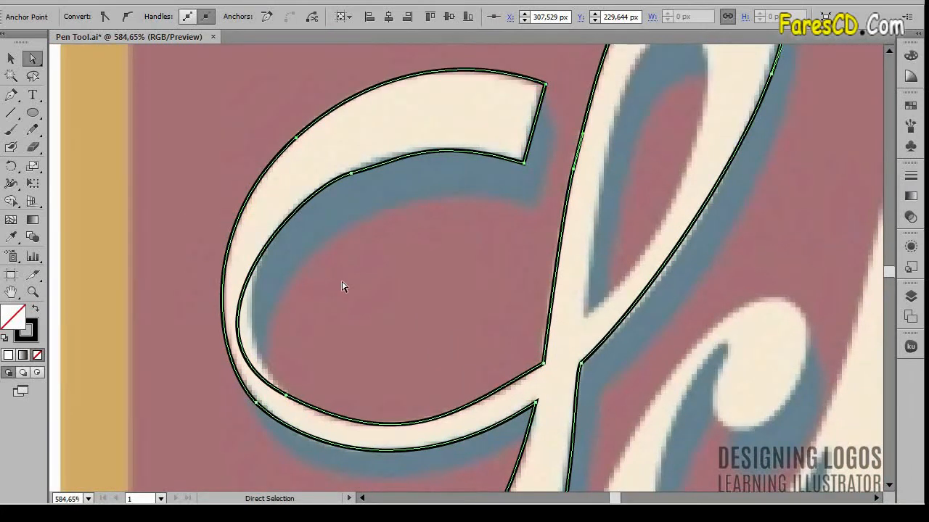
left_click(288, 396)
left_click_drag(166, 336, 196, 317)
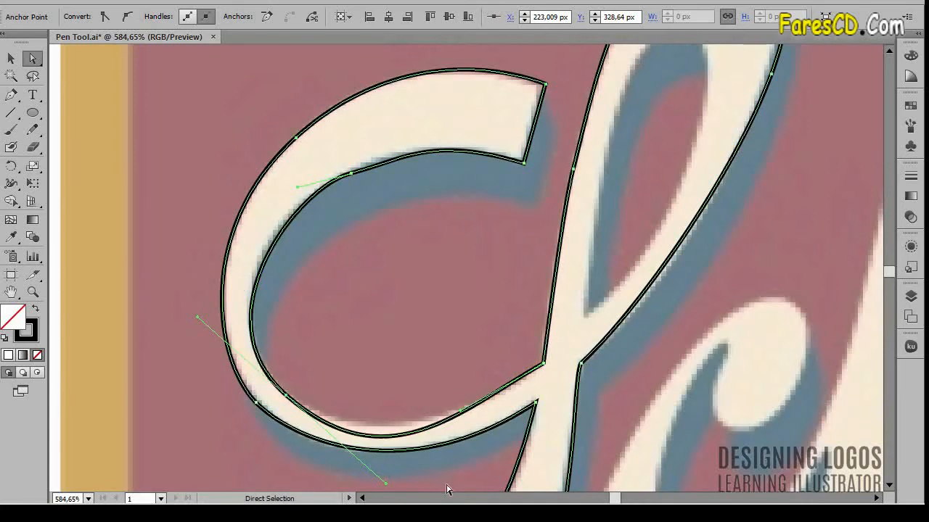
left_click_drag(386, 485, 383, 458)
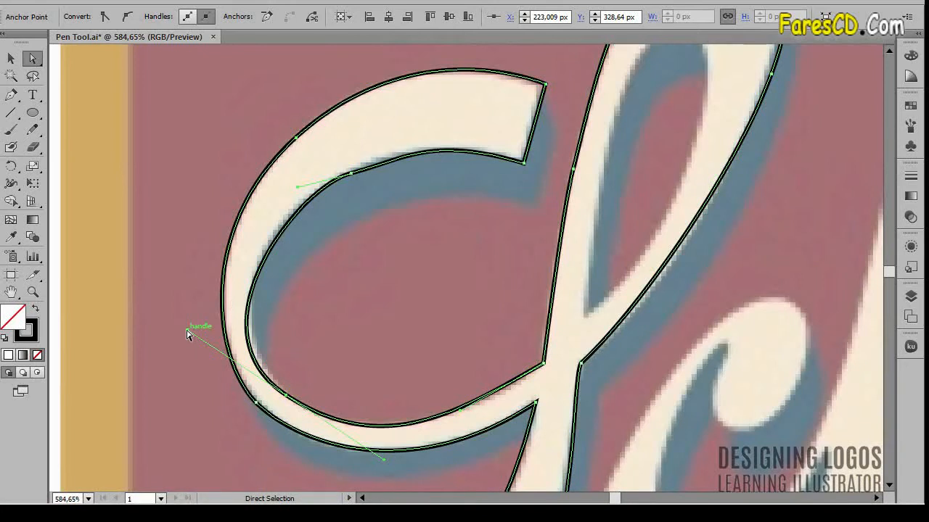
left_click_drag(187, 329, 198, 329)
left_click_drag(379, 467, 378, 457)
left_click_drag(194, 333, 199, 332)
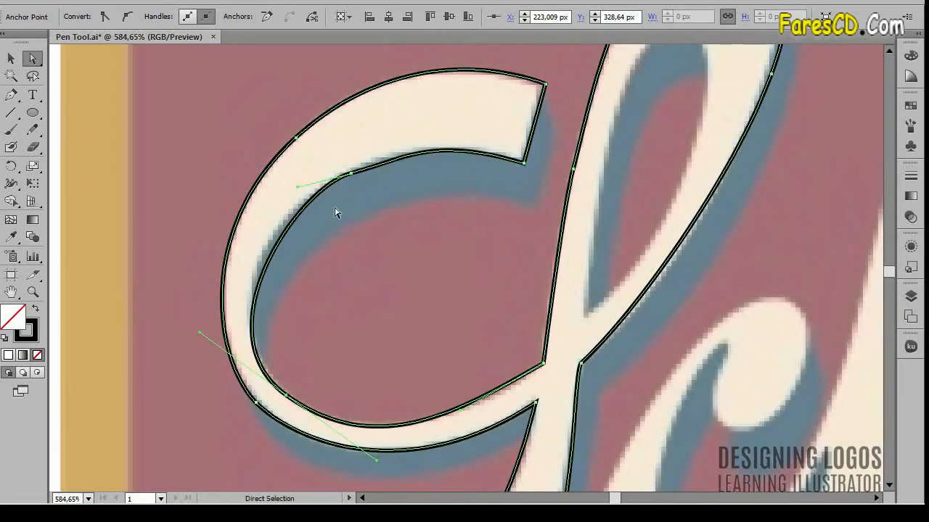
- Adjust the upper inner anchor's handles on the S's left loop and nudge the lower inner anchor onto the edge
left_click(353, 174)
left_click_drag(405, 163, 397, 155)
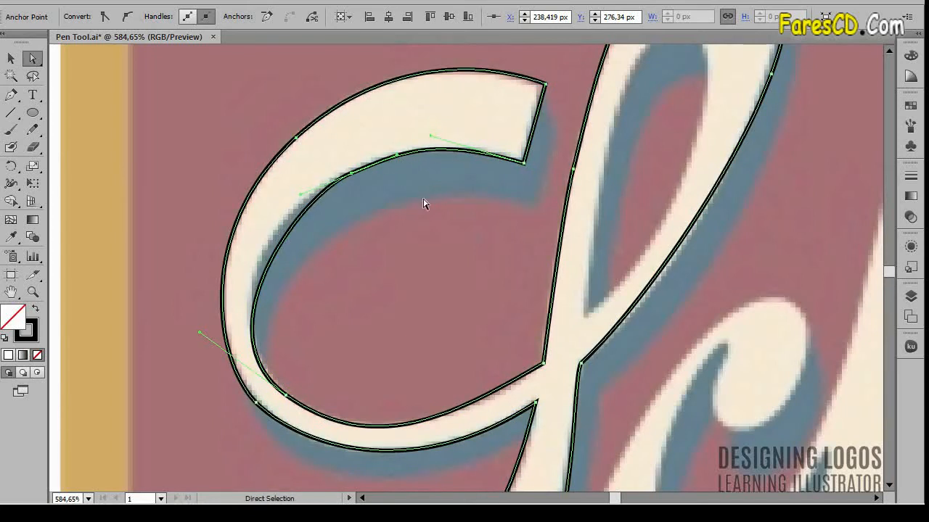
left_click_drag(299, 194, 276, 202)
left_click_drag(296, 399, 303, 393)
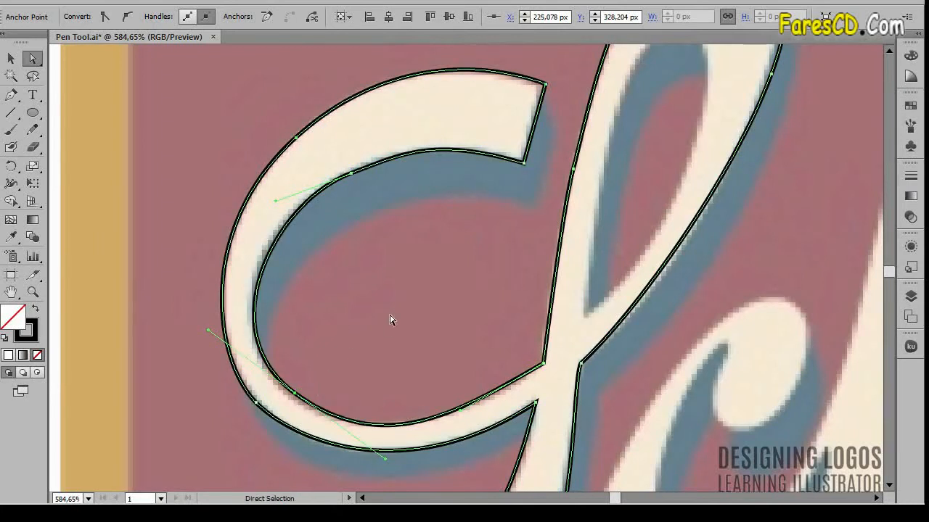
left_click(542, 367)
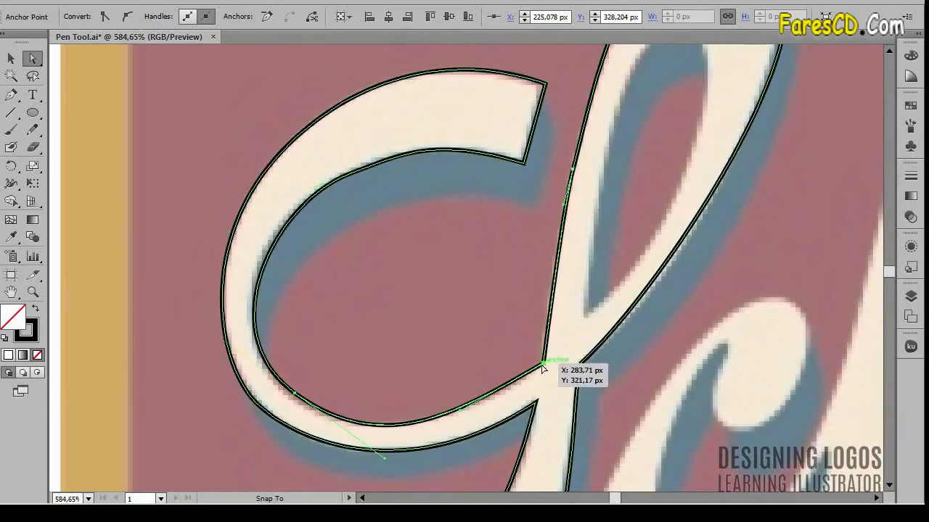
left_click(293, 393)
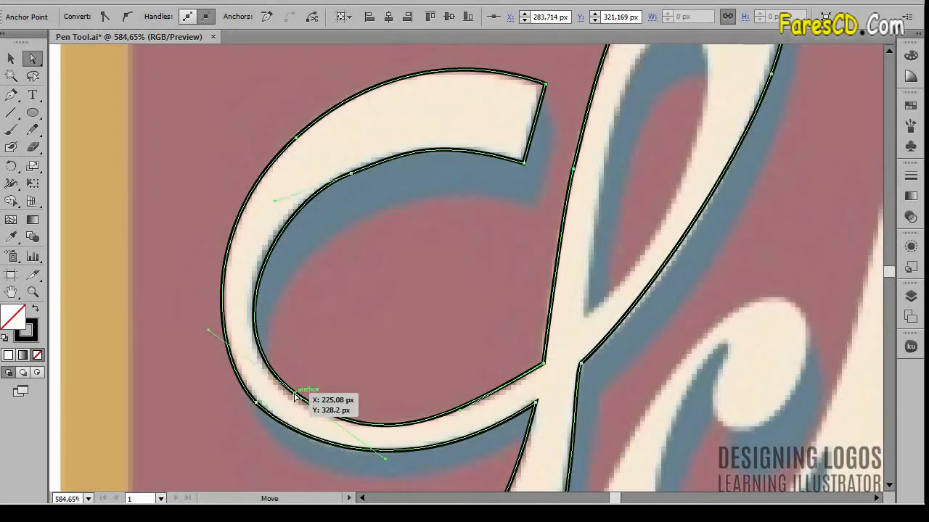
- Preview the S as a solid shape by exchanging its fill and stroke, and switch back to the outline
left_click_drag(563, 228, 283, 312)
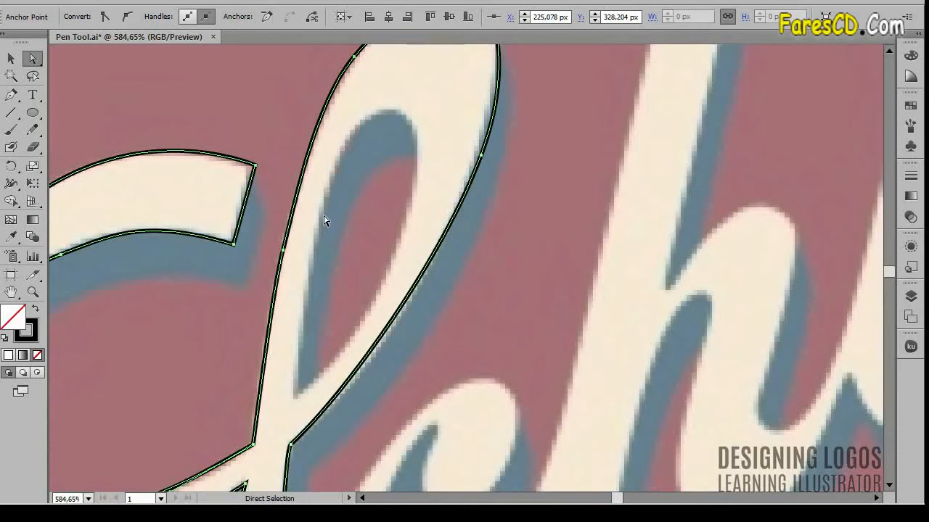
key("shift+x")
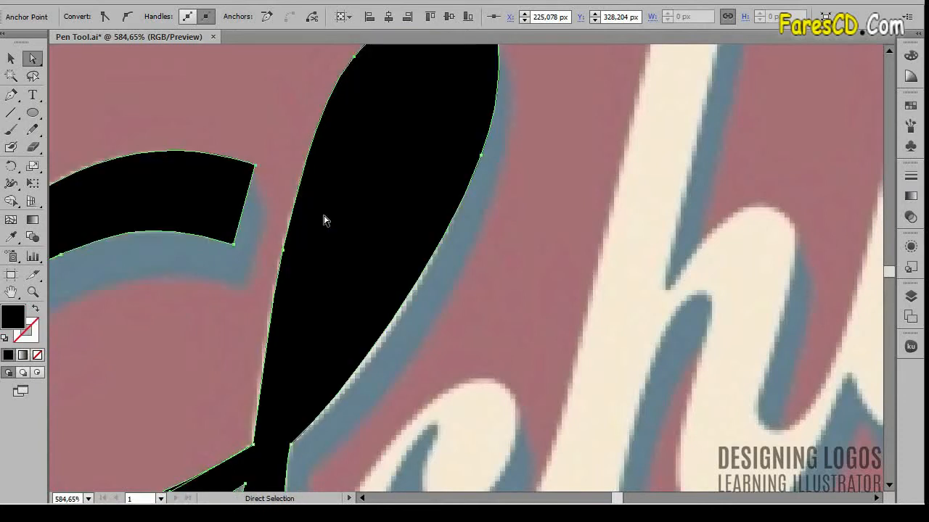
key("shift+x")
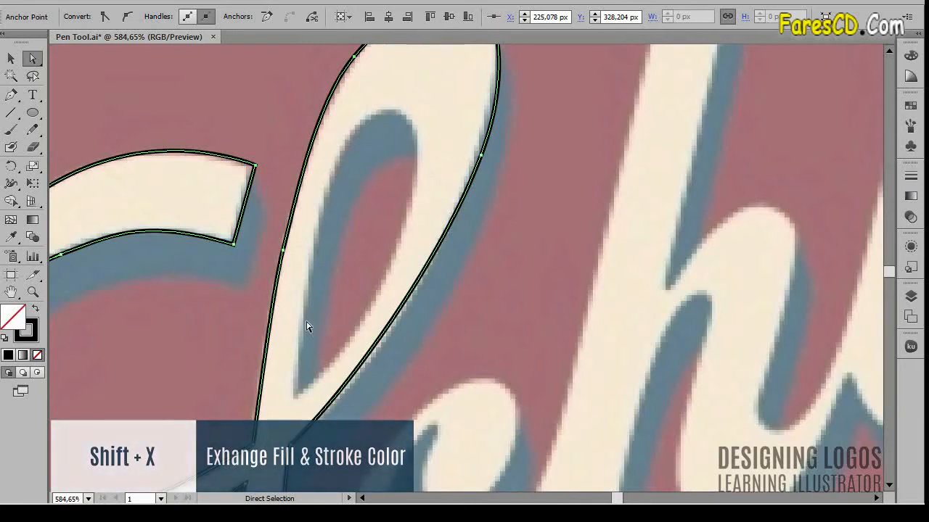
- Trace the teardrop-shaped opening inside the S's upper loop as a separate closed path with the Pen tool
key("p")
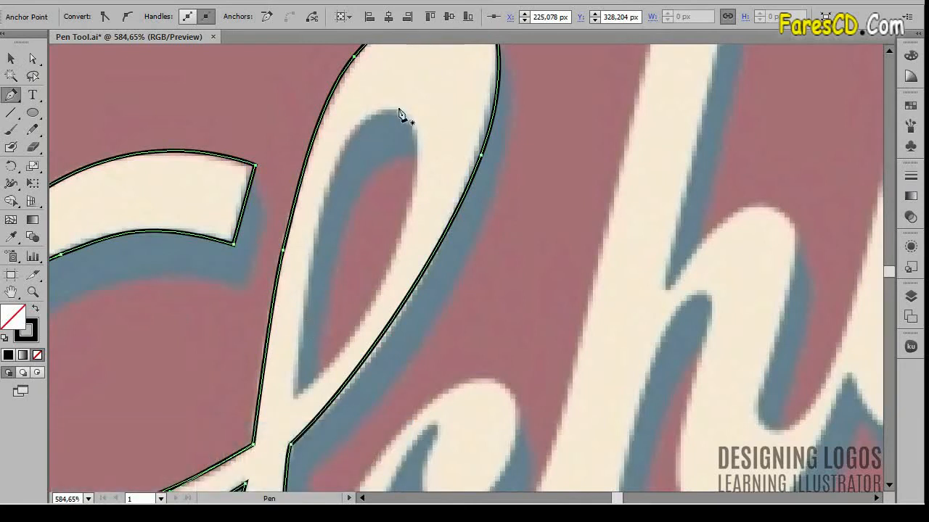
left_click(375, 112)
left_click_drag(320, 215, 305, 299)
left_click_drag(296, 408, 296, 399)
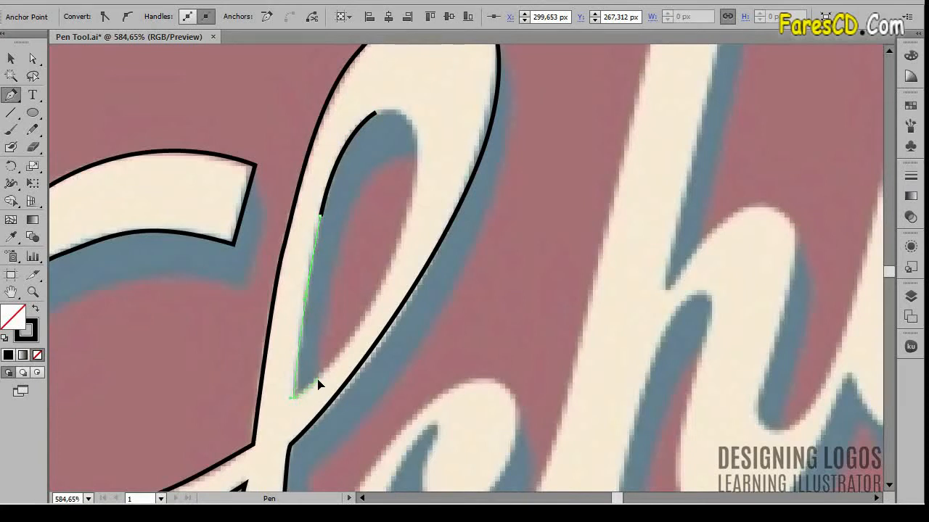
left_click_drag(318, 379, 318, 380)
left_click_drag(391, 260, 411, 211)
left_click_drag(376, 114, 302, 125)
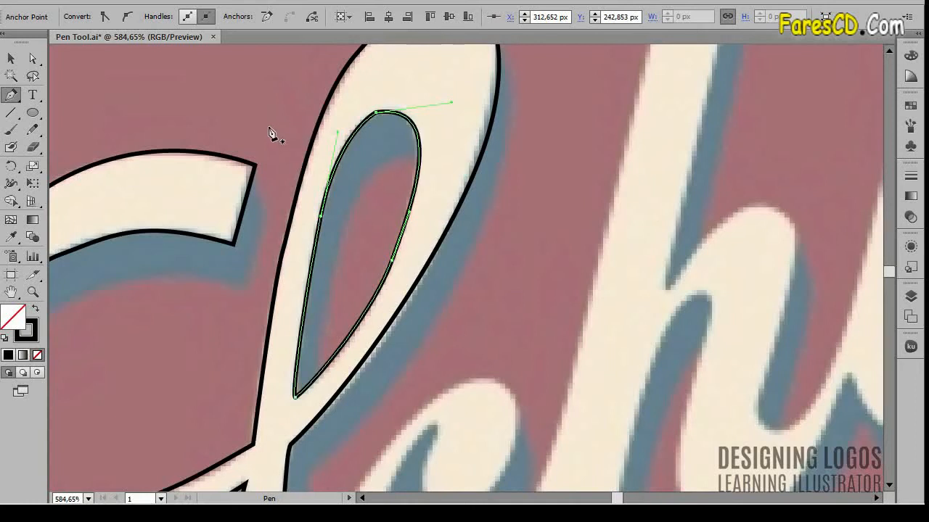
- Check the traced S at 300% zoom and look over the remaining lettering
left_click_drag(386, 343, 409, 223)
key("ctrl+minus")
key("ctrl+minus")
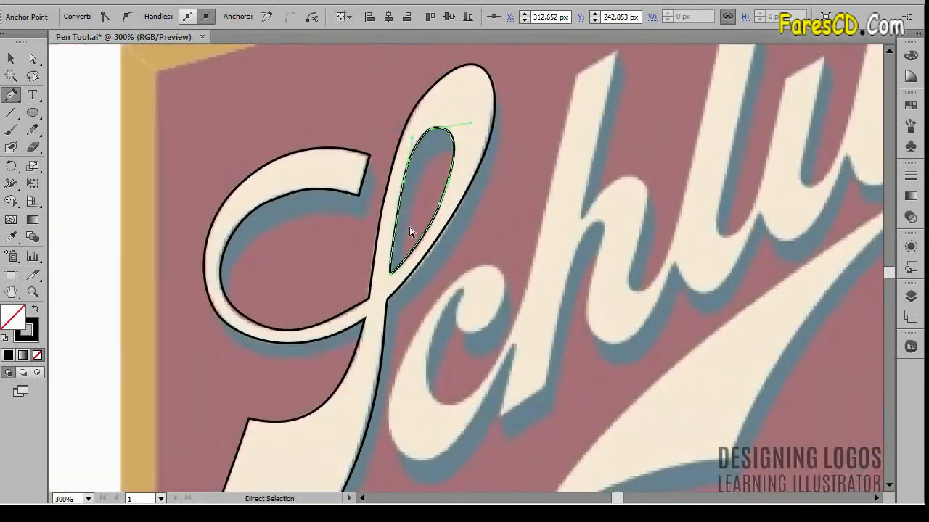
left_click_drag(446, 373, 353, 354)
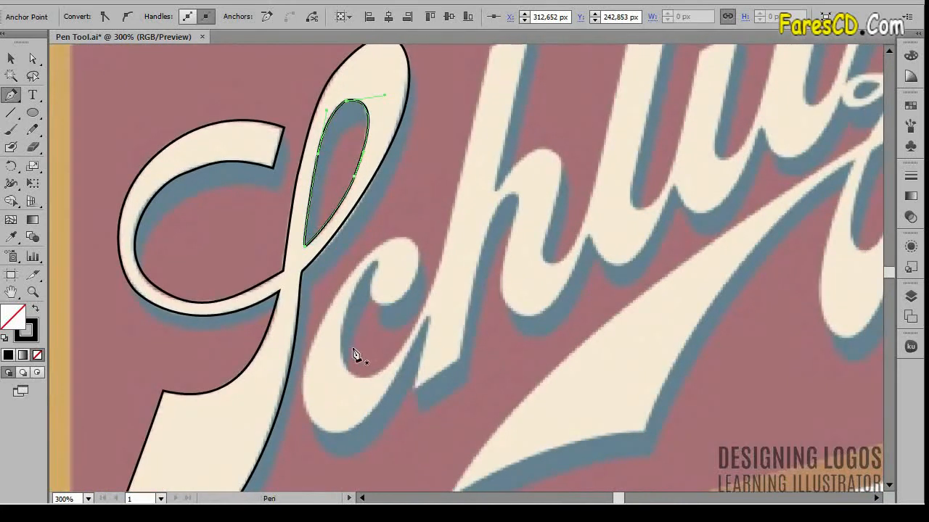
left_click(369, 347)
key("ctrl+z")
left_click(369, 346)
key("space")
left_click_drag(529, 254, 466, 288)
key("space")
left_click_drag(638, 208, 574, 222)
left_click_drag(439, 324, 504, 235)
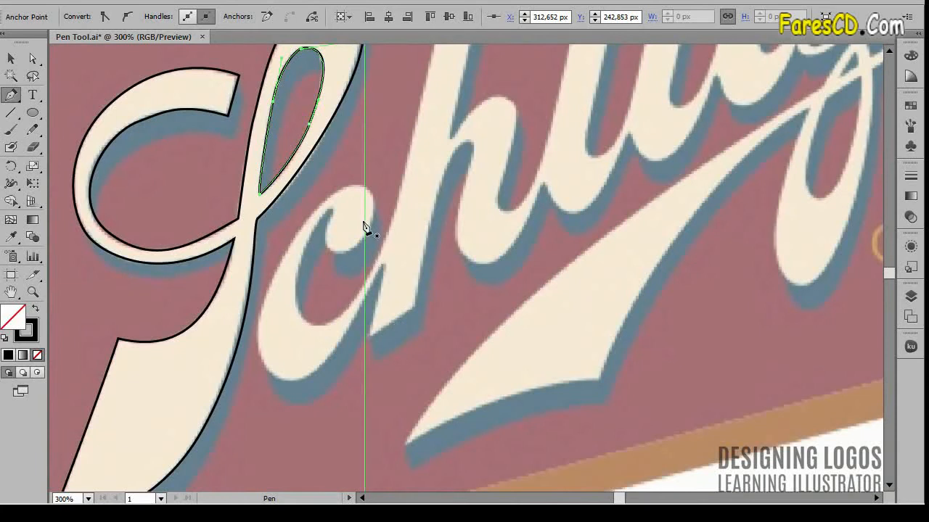
- Deselect the S and start a new Pen path around the c's rounded terminal, over its top and onto its left shoulder
left_click(341, 229, "ctrl")
key("ctrl+space")
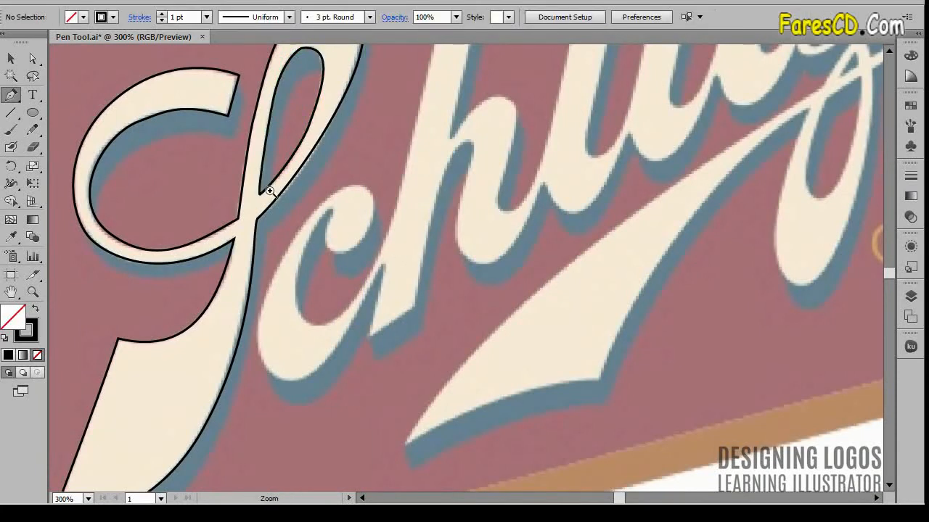
left_click_drag(314, 253, 472, 392)
left_click_drag(498, 327, 497, 346)
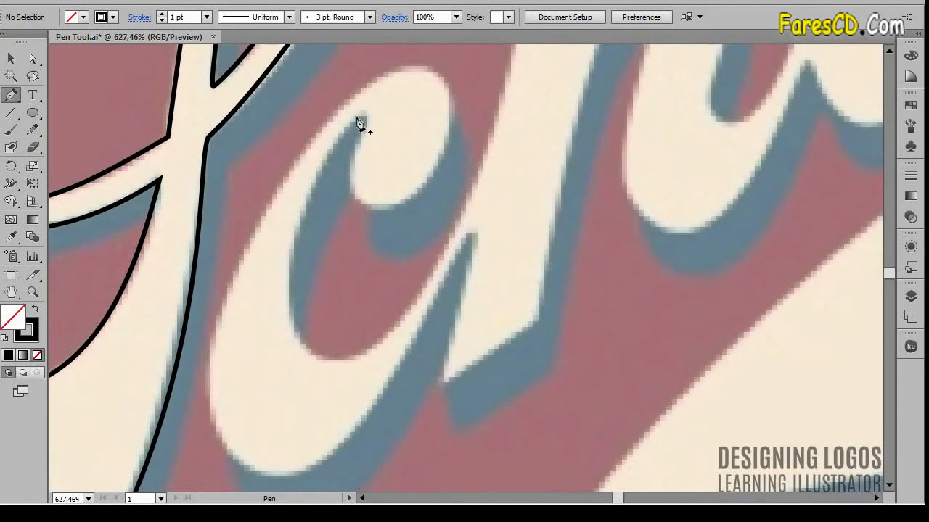
left_click(360, 119)
left_click_drag(368, 205, 412, 210)
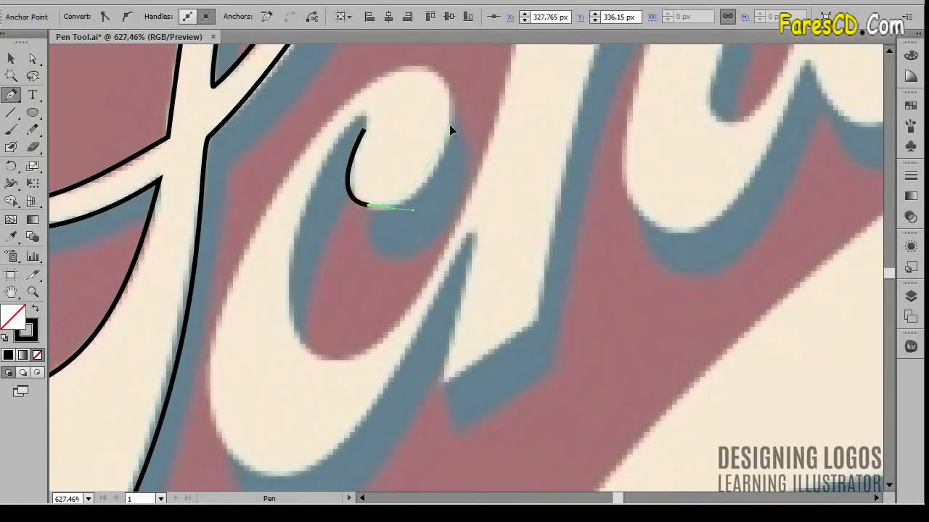
left_click_drag(450, 114, 452, 94)
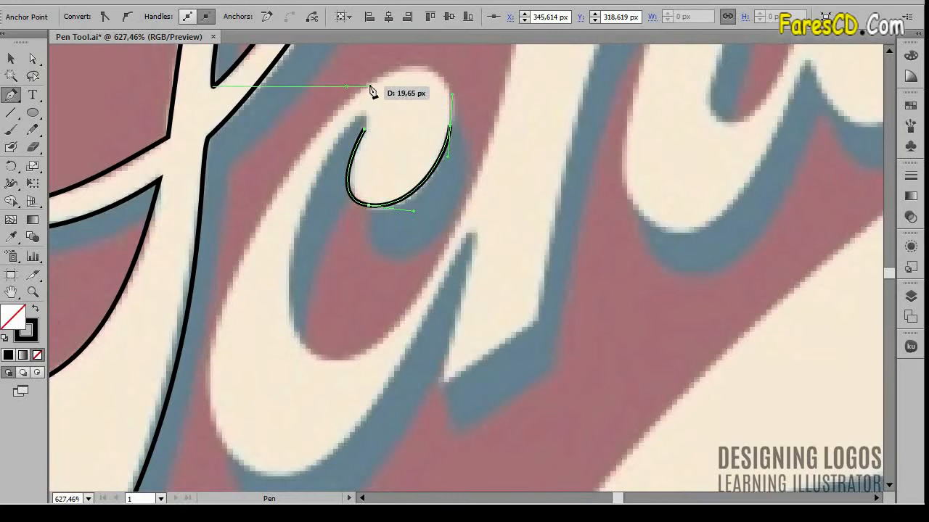
left_click_drag(412, 66, 384, 73)
left_click_drag(290, 165, 260, 215)
- Continue the path down the c's left side, around its bottom and up toward the h
key("space")
left_click_drag(287, 291, 292, 191)
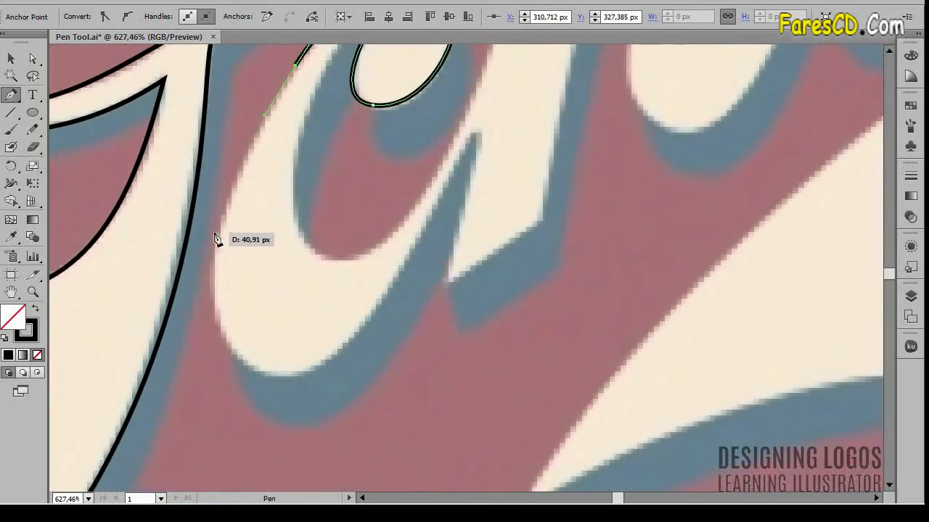
left_click_drag(222, 234, 213, 273)
left_click_drag(282, 379, 363, 396)
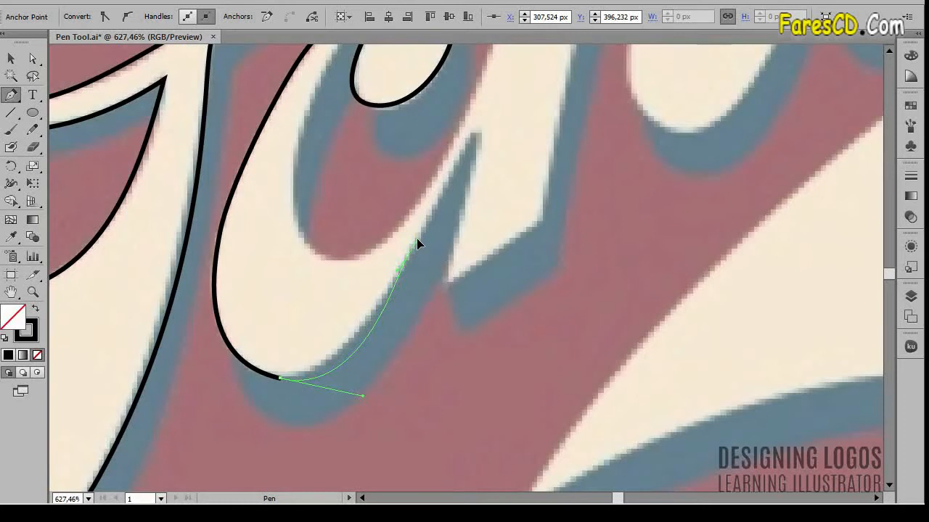
left_click_drag(420, 224, 392, 281)
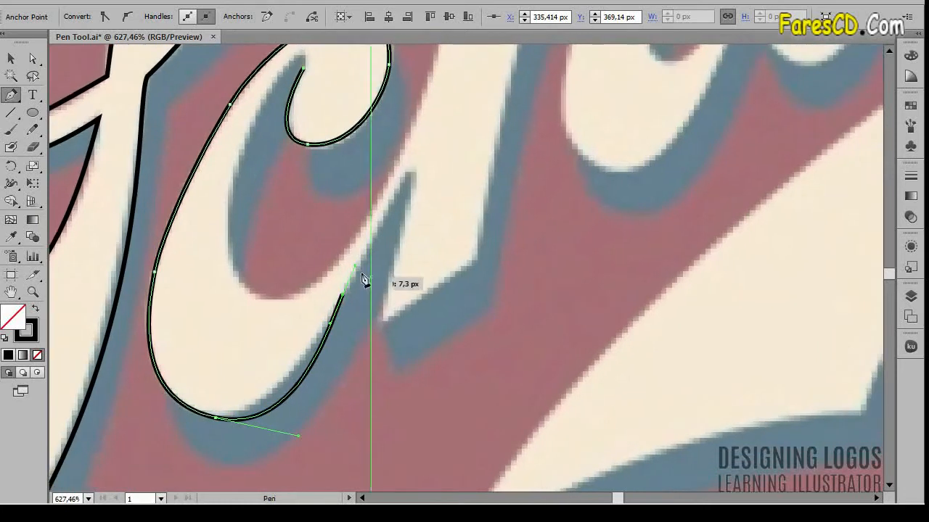
- Continue the outline from the notch between the c and h around the foot of the h's stem
mouse_move(409, 171)
left_mouse_down()
mouse_move(418, 168)
mouse_move(409, 331)
mouse_move(385, 317)
mouse_move(379, 333)
mouse_move(477, 264)
left_mouse_up()
left_click(476, 260)
left_click_drag(562, 177, 460, 336)
mouse_move(436, 139)
left_mouse_down()
mouse_move(447, 113)
mouse_move(454, 124)
mouse_move(506, 74)
mouse_move(489, 75)
left_mouse_up()
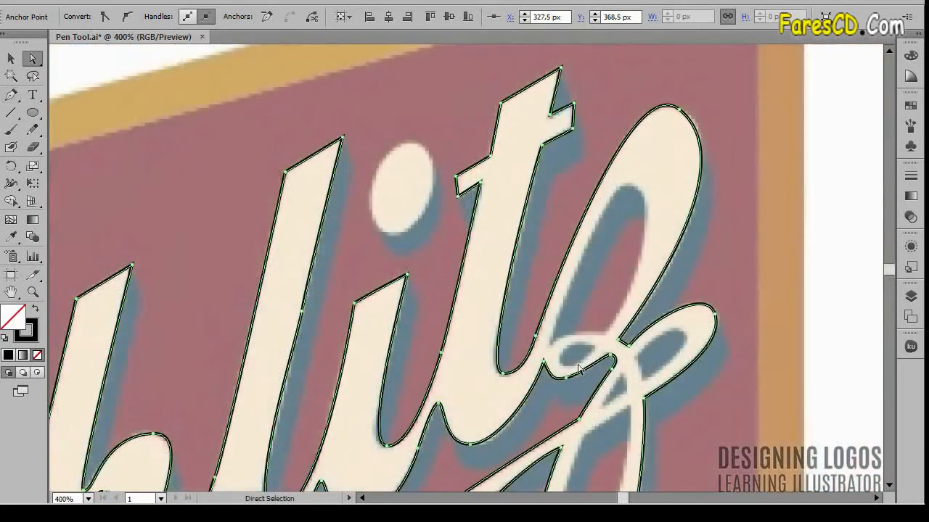
left_click_drag(579, 370, 582, 322)
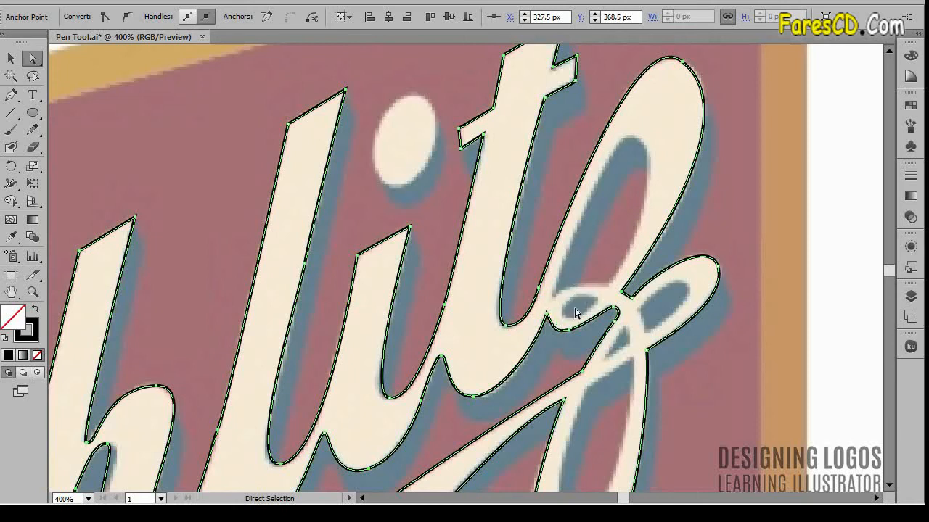
scroll(640, 349, "down", 3)
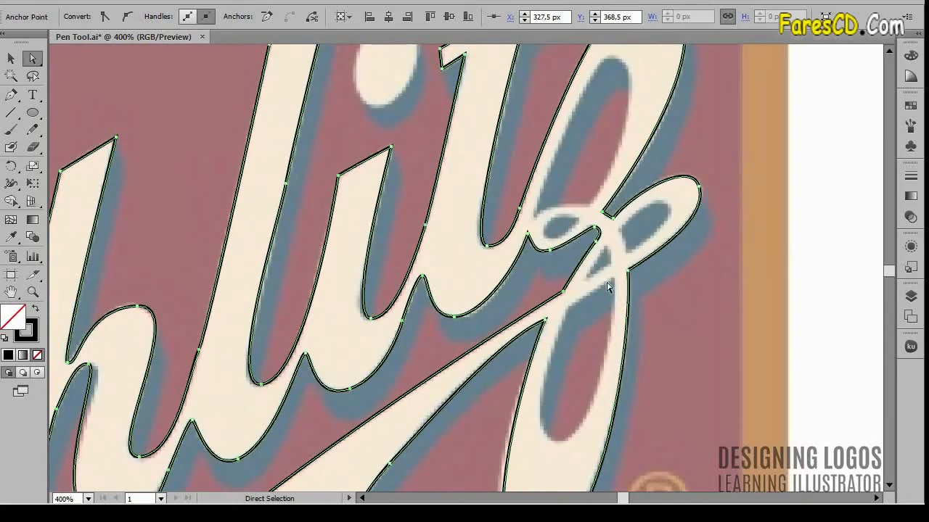
scroll(624, 319, "down", 3)
left_click_drag(577, 427, 509, 306)
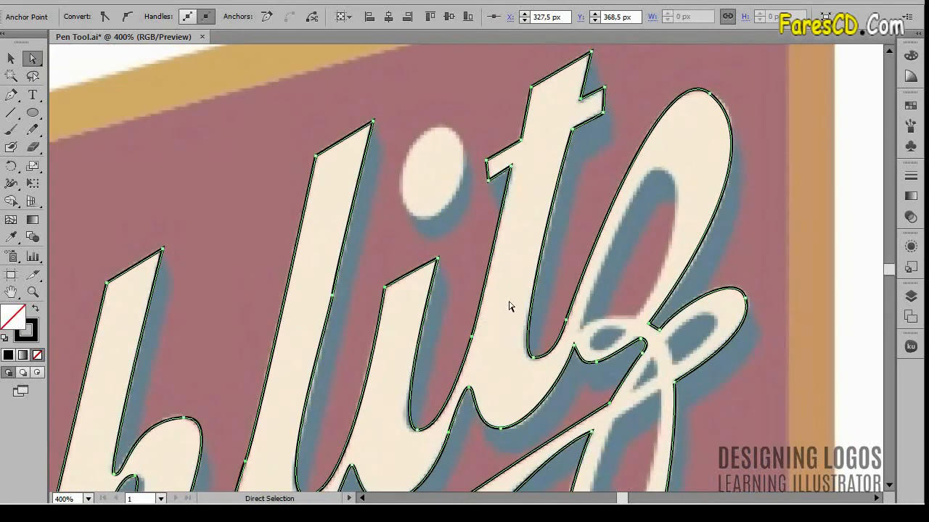
- Trace the oval dot of the i as a closed path with the Pen tool
key("p")
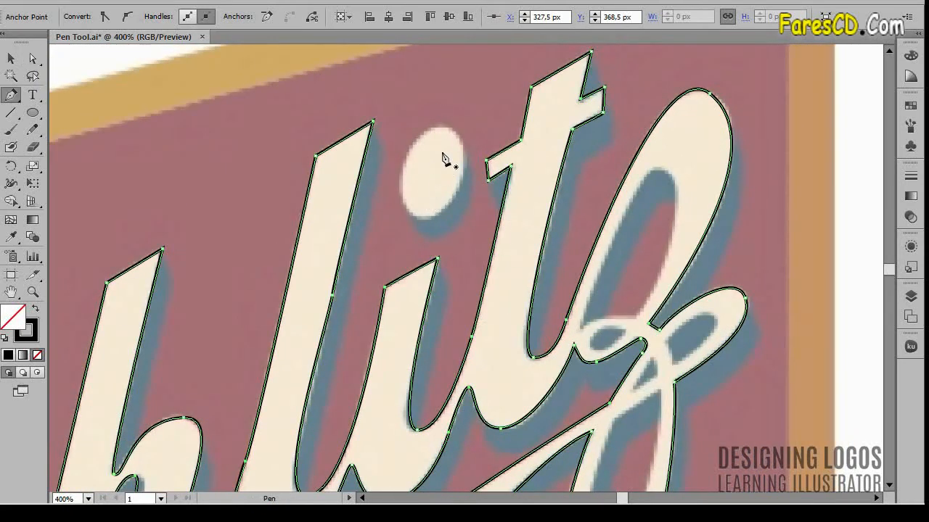
left_click(441, 127)
left_click_drag(402, 174, 456, 215)
left_click_drag(462, 172, 430, 128)
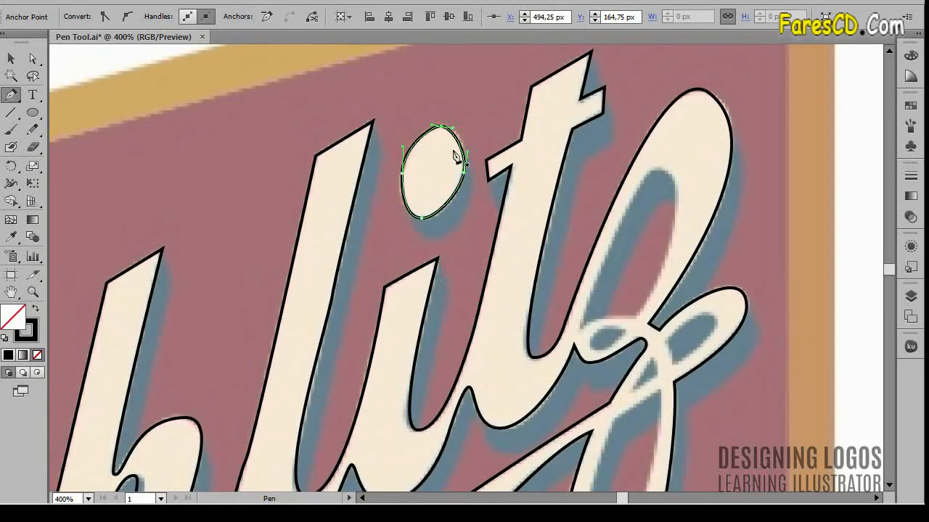
- Adjust the anchor handles of the i's dot so the curve follows the oval in the image
key("a")
left_click_drag(453, 129, 460, 126)
left_click_drag(403, 146, 402, 143)
left_click(403, 180)
left_click_drag(401, 201, 444, 219)
left_click(421, 218)
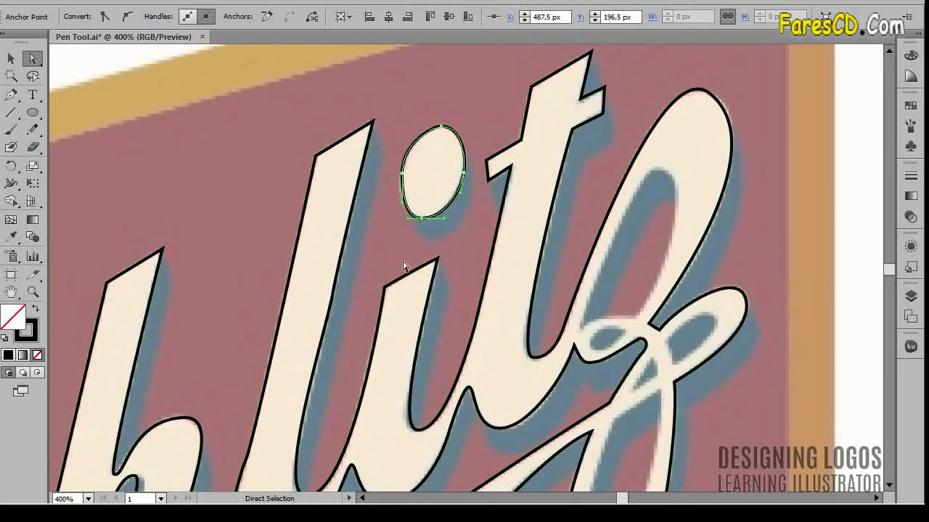
- Trace the tall upper loop opening of the z as a closed Pen path
left_click_drag(560, 358, 412, 253)
left_click_drag(502, 211, 472, 305)
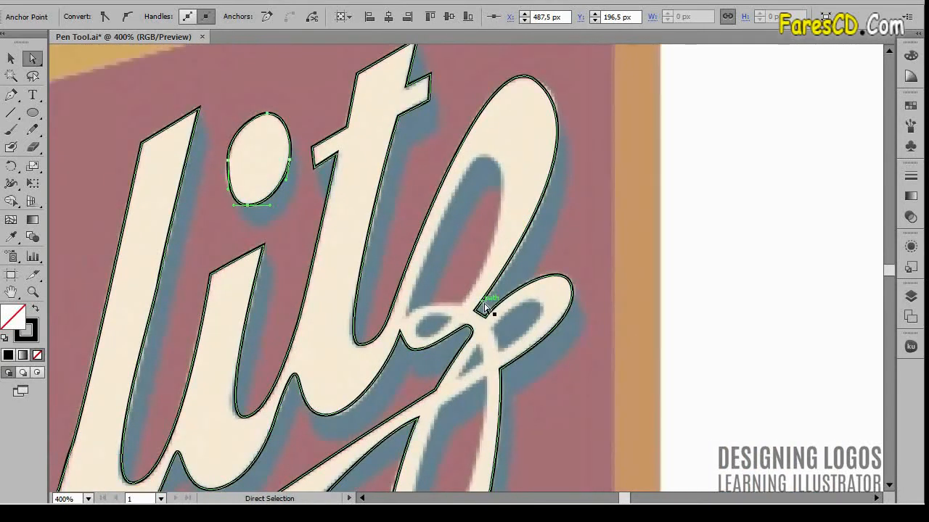
key("p")
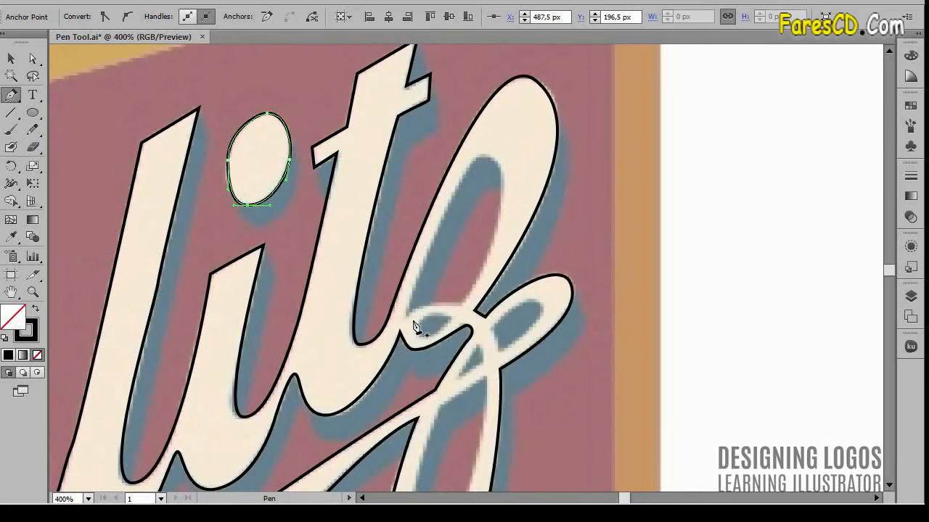
left_click_drag(403, 316, 489, 160)
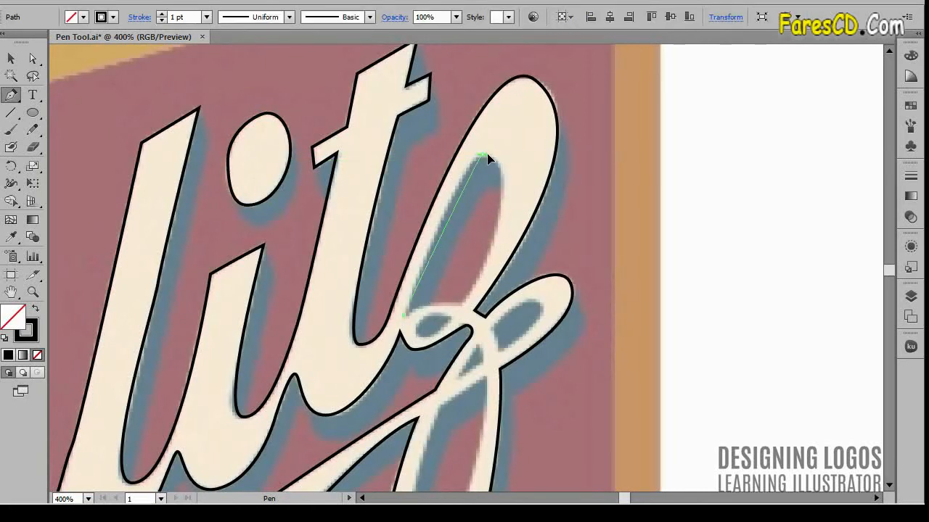
left_click_drag(463, 305, 423, 309)
key("ctrl+z")
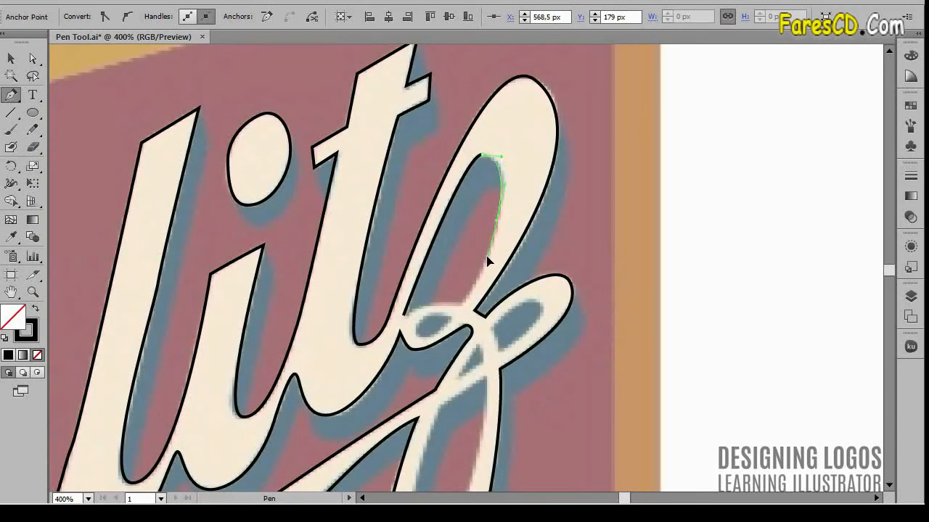
left_click_drag(463, 303, 377, 338)
- Deselect the upper opening and trace the small oval opening where the t joins the z
key("space")
left_click_drag(460, 351, 481, 301)
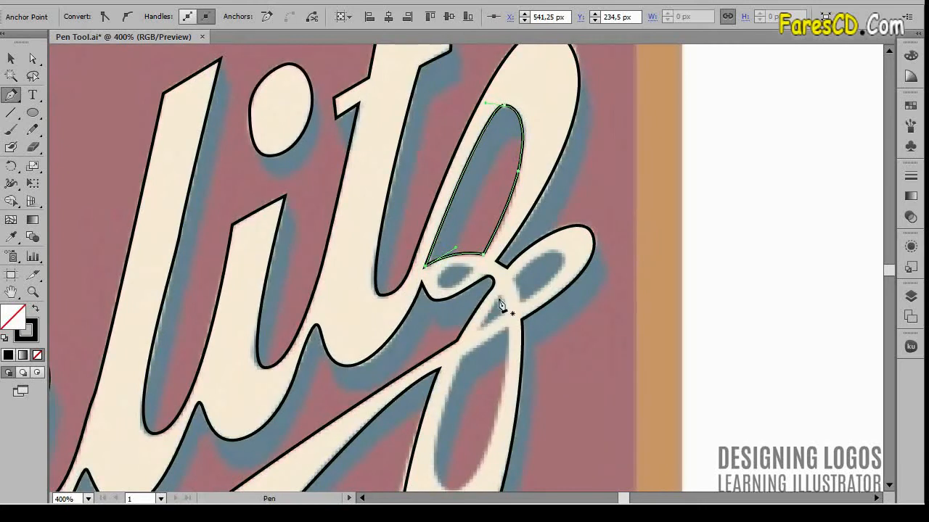
key("ctrl")
left_click(620, 208, "ctrl")
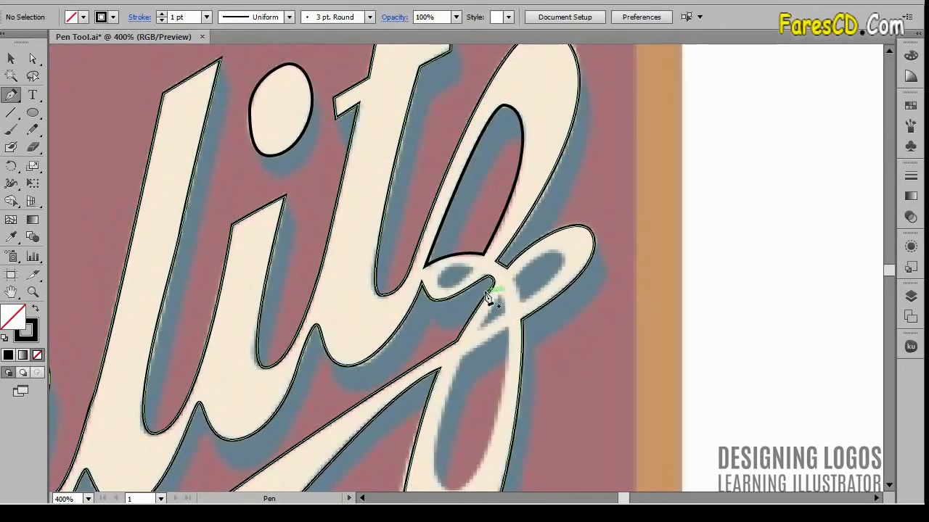
mouse_move(473, 268)
left_mouse_down()
mouse_move(437, 287)
mouse_move(481, 274)
mouse_move(475, 255)
left_mouse_up()
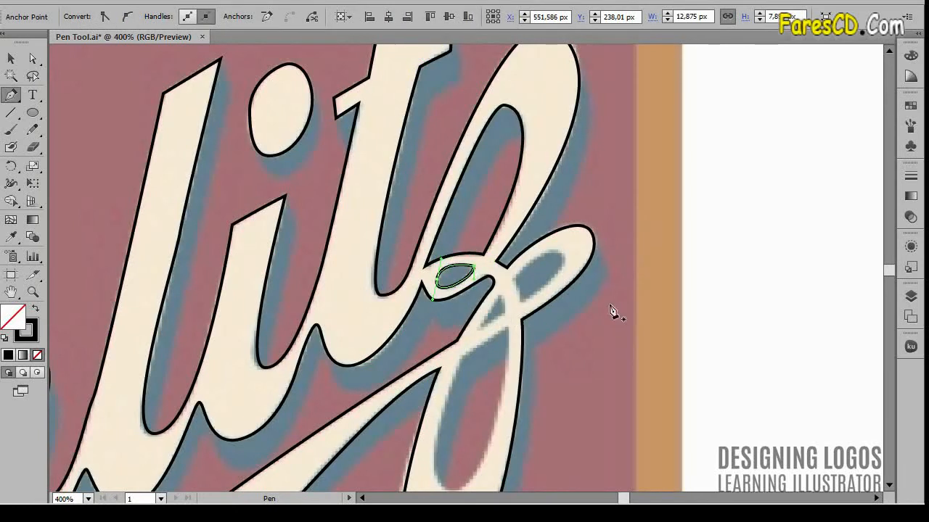
- Deselect the small oval and trace the opening inside the z's right-hand loop as a closed path
left_click(612, 317, "ctrl")
left_click_drag(518, 280, 530, 307)
mouse_move(559, 259)
left_mouse_down()
mouse_move(566, 265)
mouse_move(555, 245)
left_mouse_up()
left_click(514, 280)
left_click(552, 281, "ctrl")
left_click(563, 256)
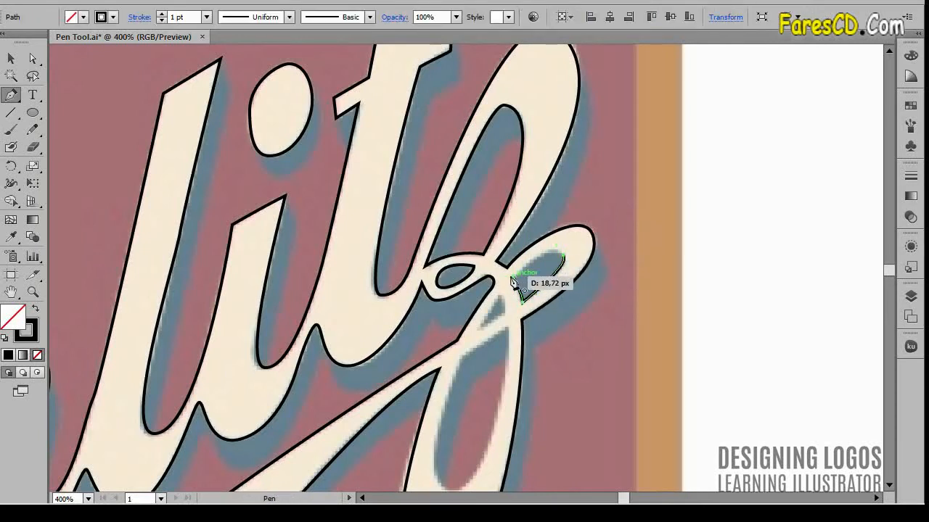
left_click(515, 280)
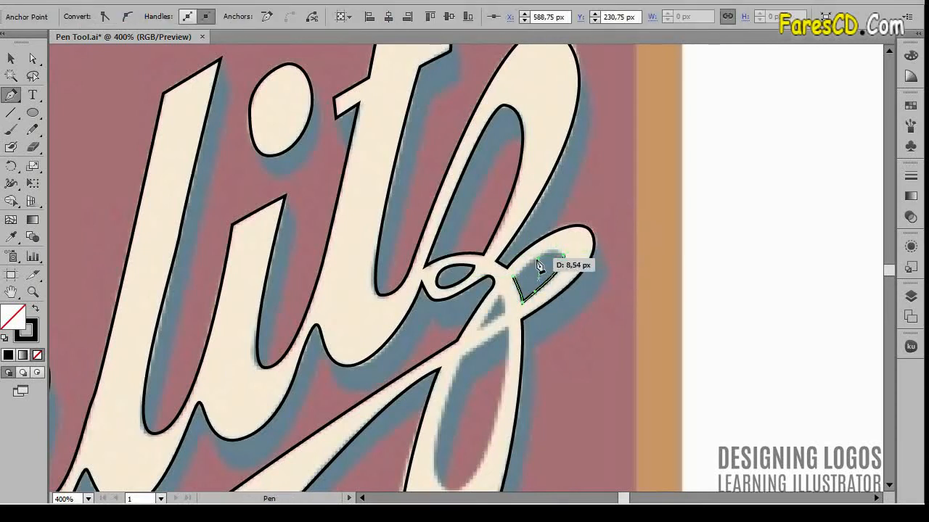
mouse_move(514, 279)
left_mouse_down()
mouse_move(489, 313)
mouse_move(472, 317)
left_mouse_up()
- Trace the small triangular opening at the z's crossing as a closed path with straight sides
key("space")
left_click_drag(551, 357, 599, 262)
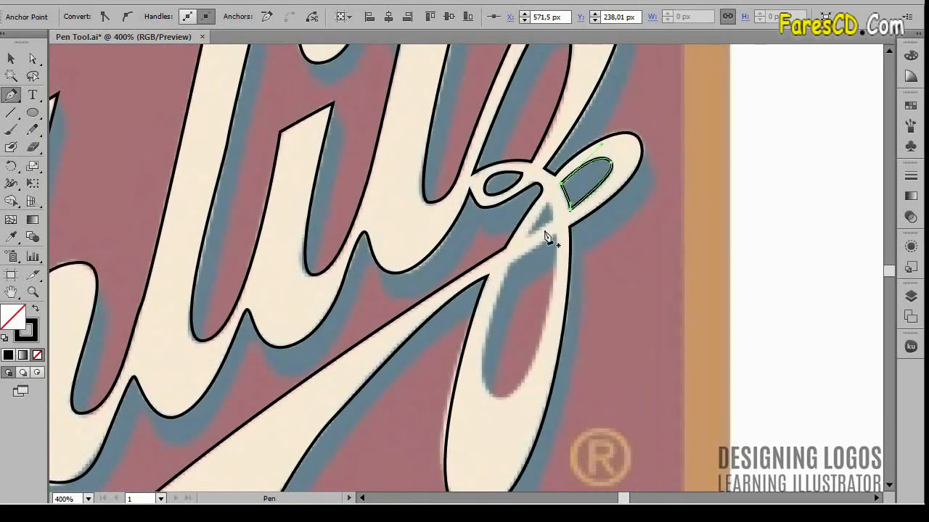
left_click(529, 234)
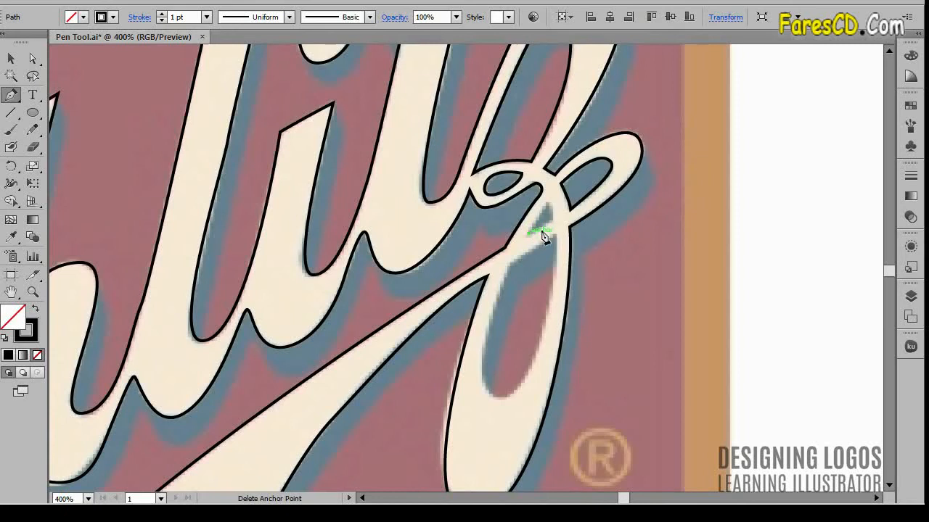
left_click(550, 221)
left_click(549, 207)
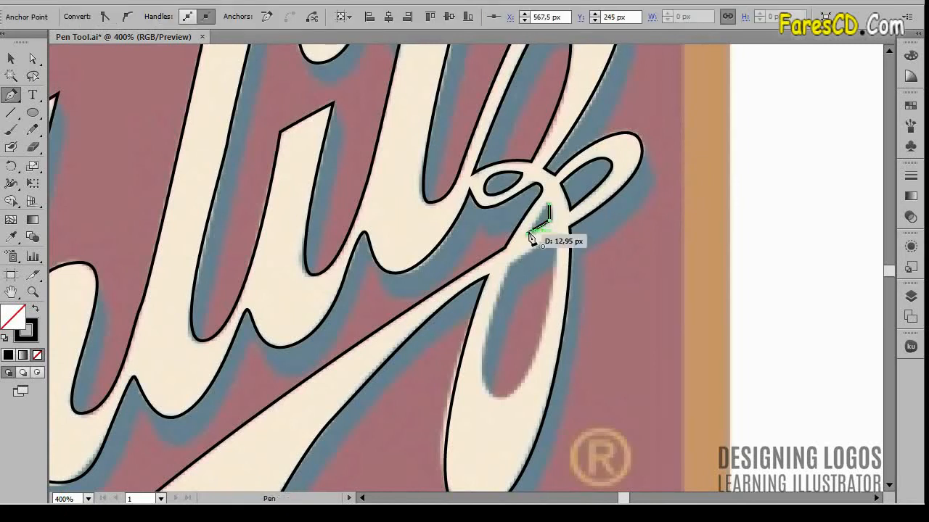
left_click(530, 237)
- Subtract the inner shape from the S outline with Pathfinder Minus Front, and swap the S's fill and stroke to make it solid black
key("space")
left_click_drag(363, 384, 489, 347)
key("ctrl+minus")
key("ctrl+minus")
key("ctrl+minus")
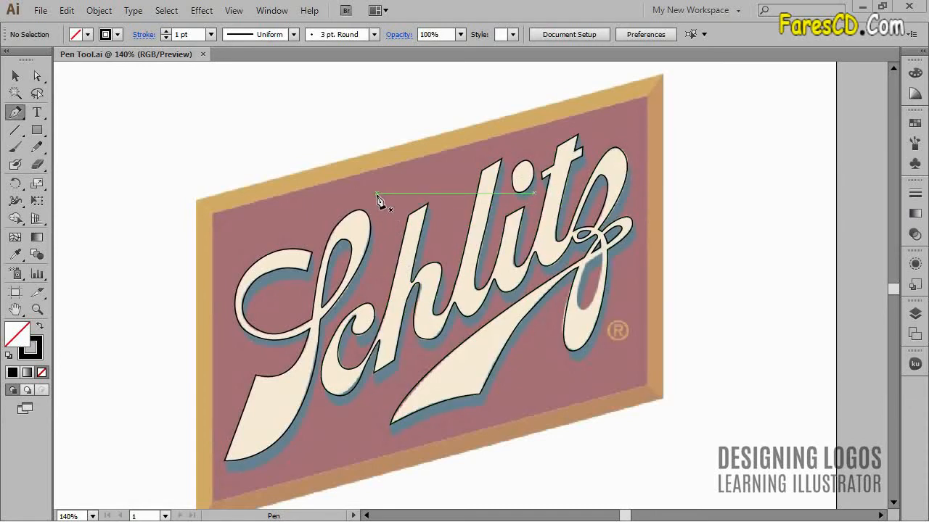
left_click(16, 76)
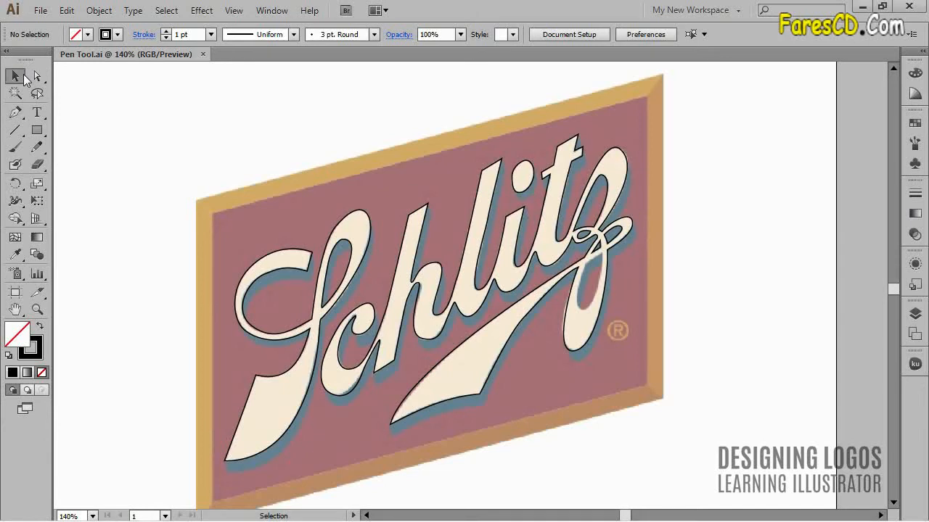
left_click(369, 211)
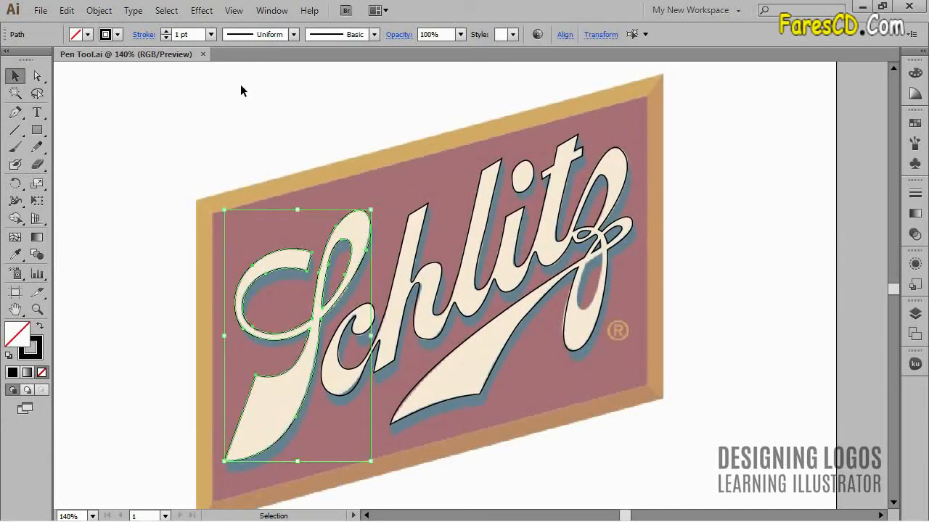
left_click(271, 10)
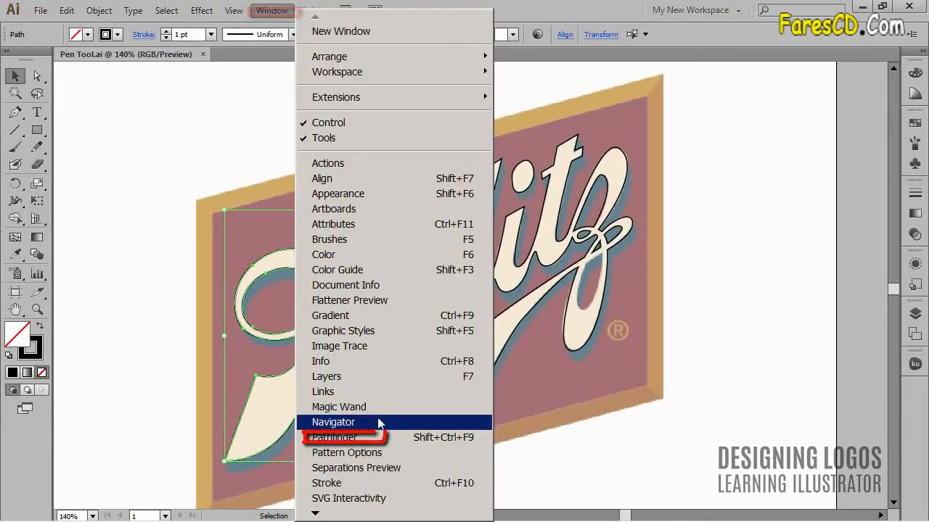
left_click(330, 438)
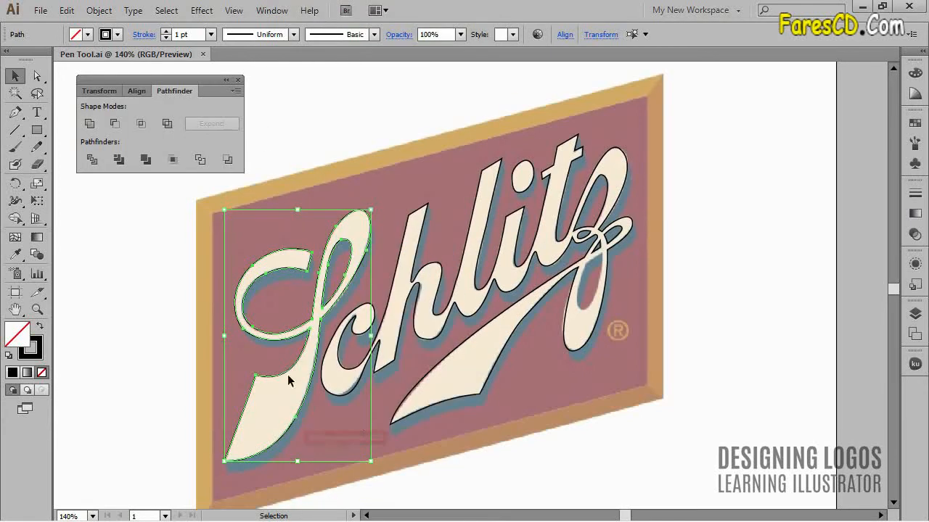
left_click(116, 123)
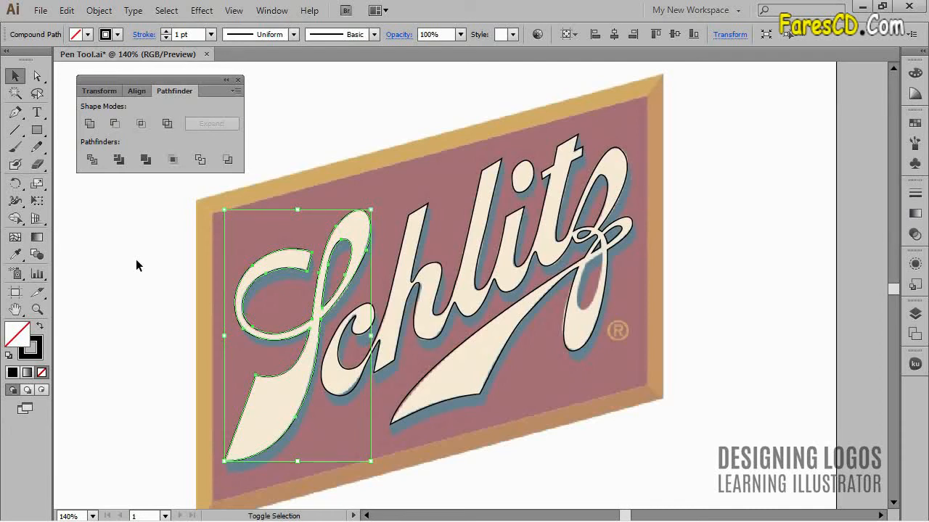
key("shift+x")
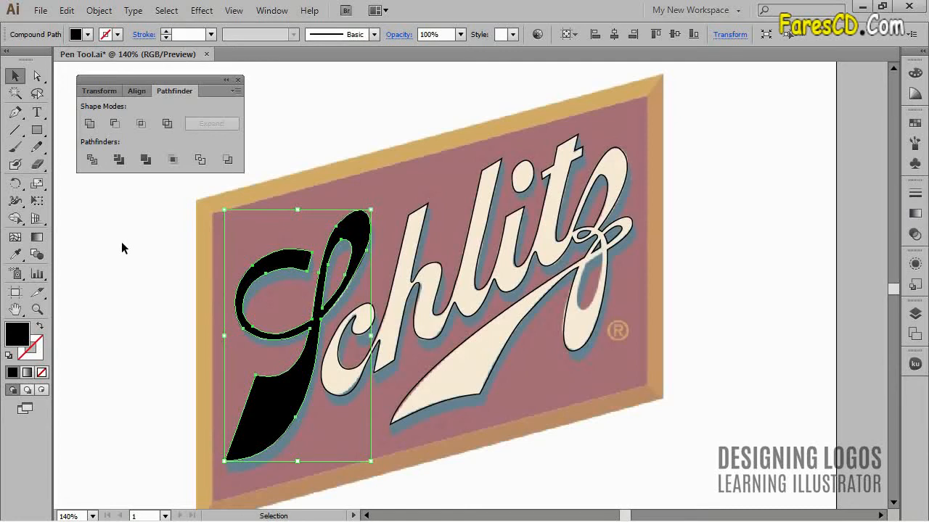
left_click(125, 292)
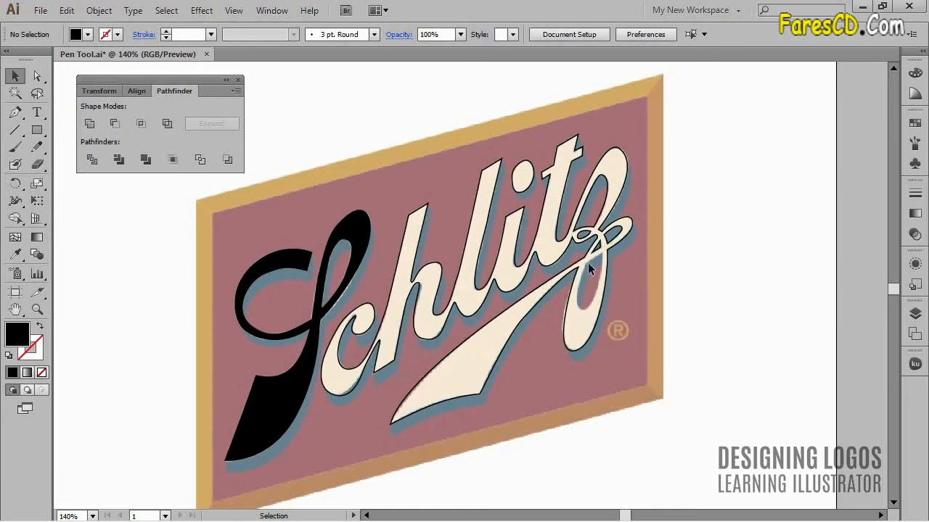
- Trace the opening inside the z's lower loop as a closed Pen path
key("p")
left_click_drag(587, 252, 601, 309)
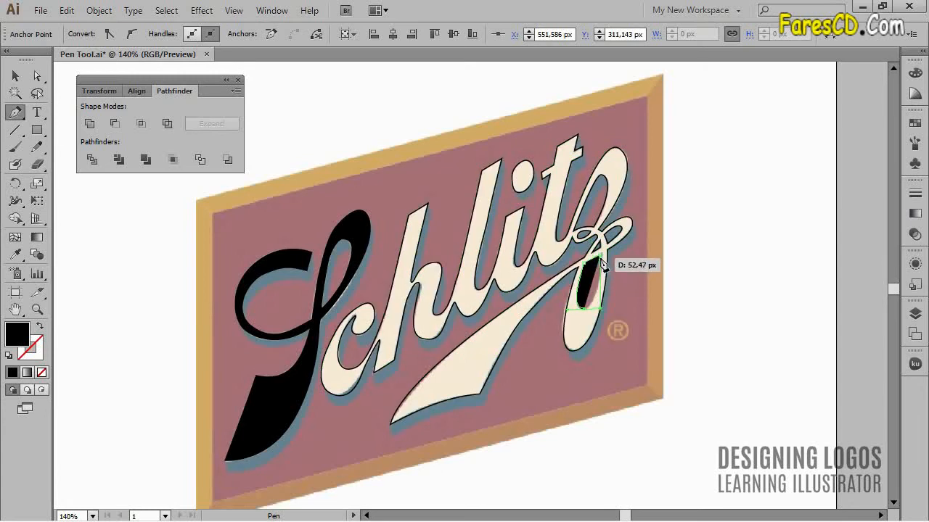
left_click(599, 254)
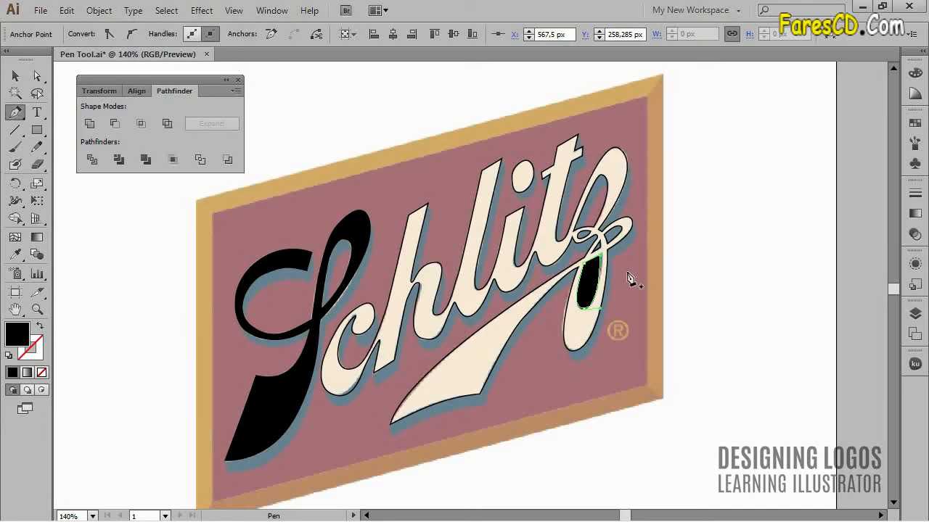
- Select the connected letters' outline with the z's inner openings and subtract the openings using Pathfinder Minus Front
left_click(588, 342, "ctrl")
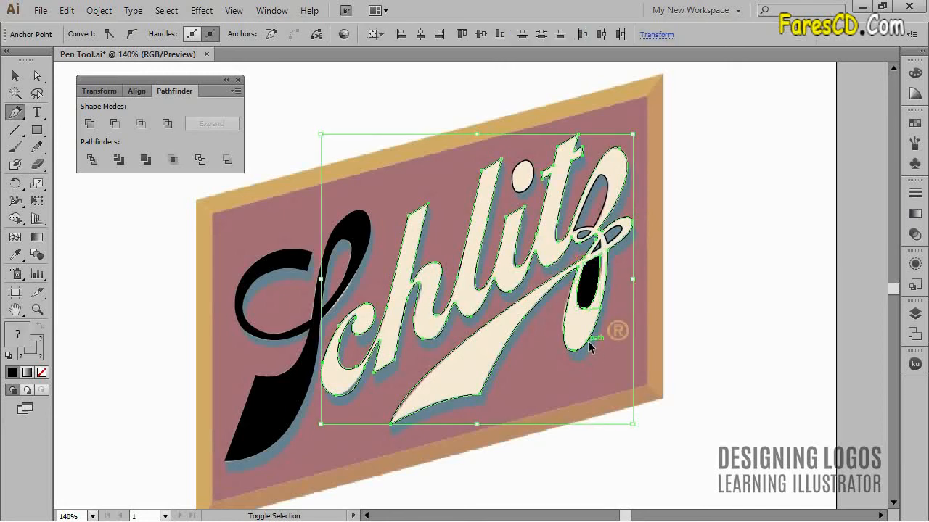
left_click(607, 184, "ctrl+shift")
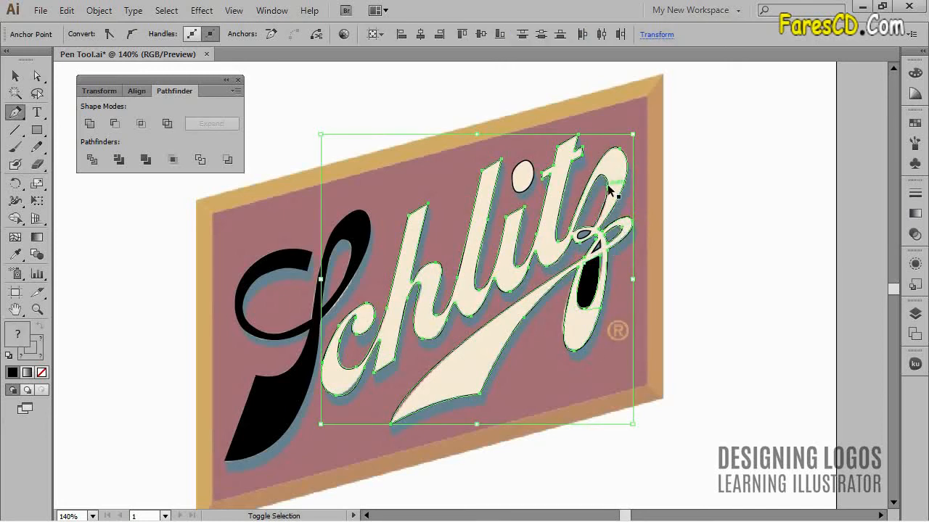
left_click(593, 228, "ctrl+shift")
left_click(113, 124)
- Add the i's dot to the selection and swap fill and stroke so the connected letters and dot are solid black
key("ctrl")
left_click(532, 170, "ctrl+shift")
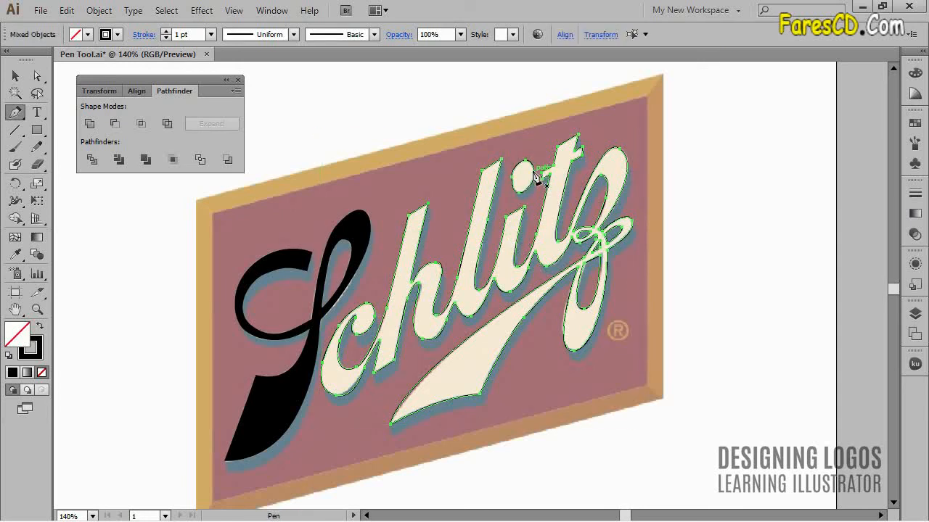
key("shift+x")
left_click(673, 340, "ctrl")
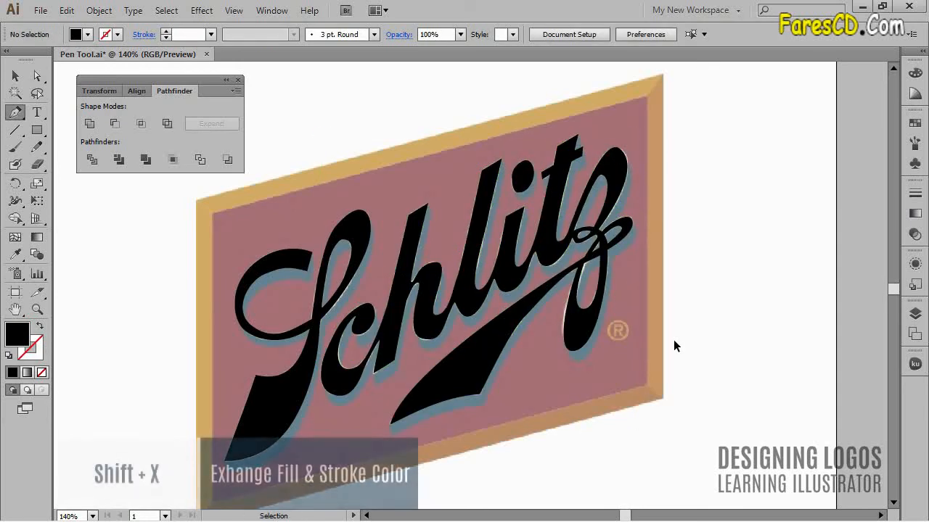
- Select all the traced lettering, fill it with white, and close the Pathfinder panel
left_click_drag(668, 445, 286, 149)
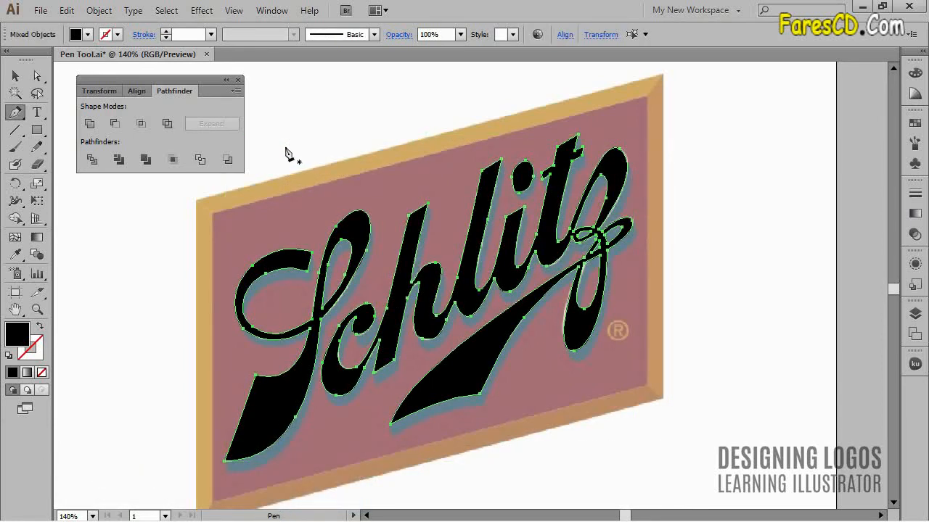
left_click(88, 34)
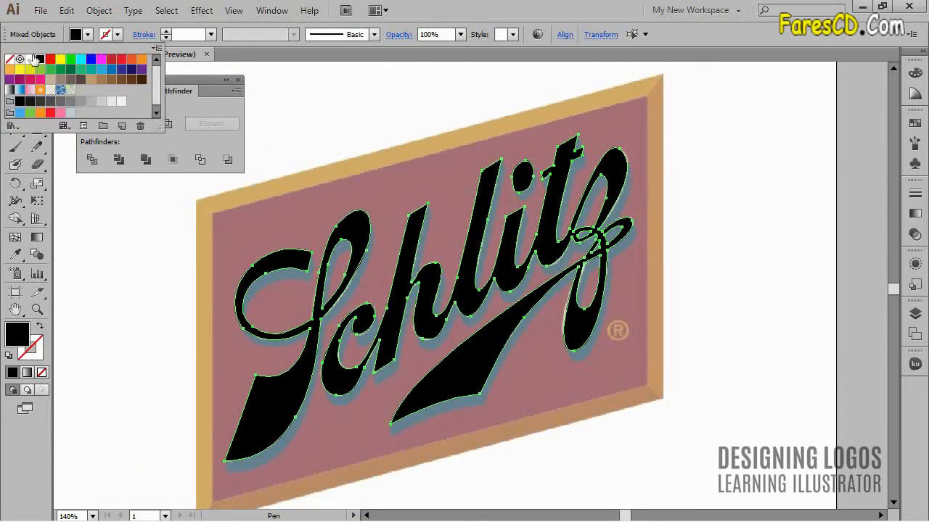
left_click(30, 59)
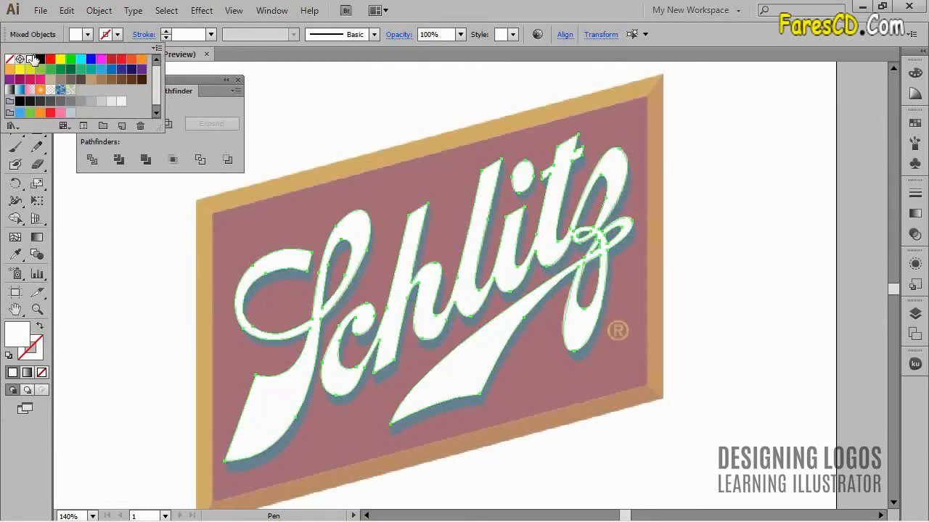
left_click(701, 185, "ctrl")
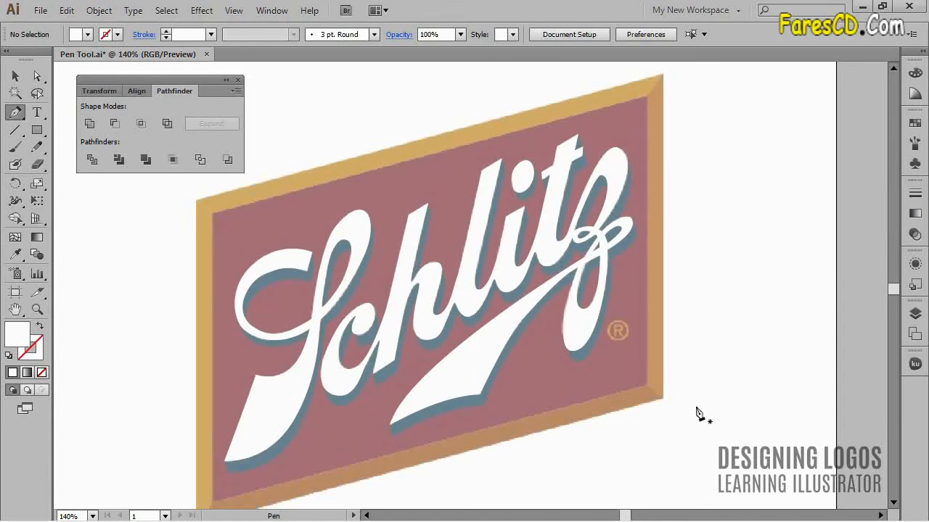
left_click(238, 80)
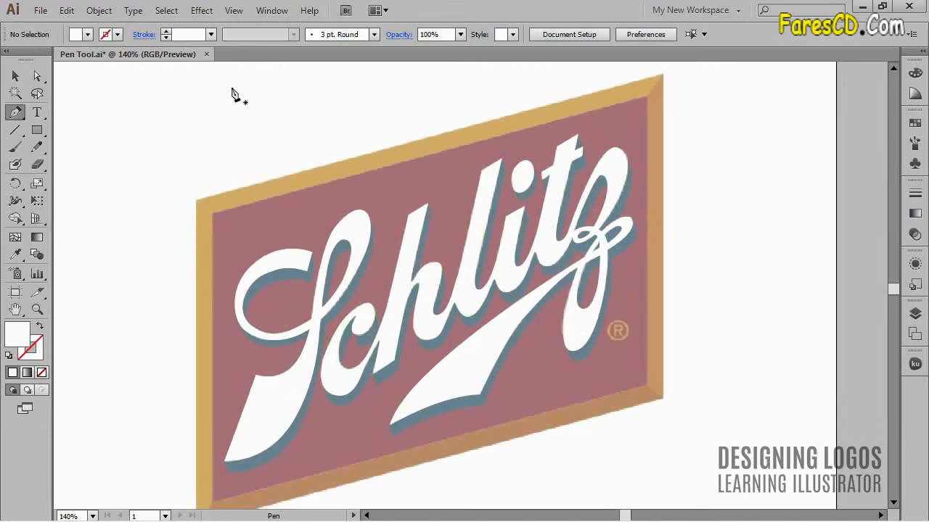
- Draw a white rectangle with no stroke over nearly the whole logo, extending past its left and right edges
key("m")
left_click_drag(171, 81, 652, 504)
left_click_drag(678, 499, 678, 499)
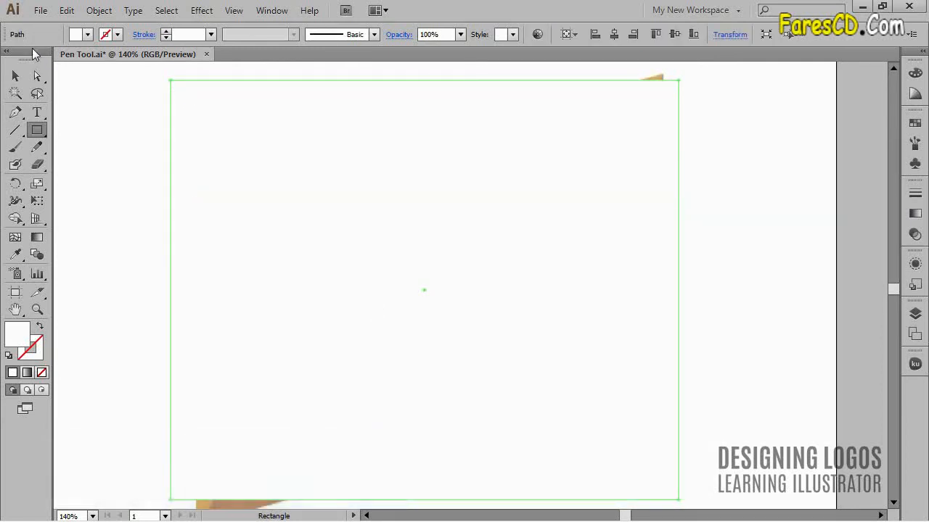
- Fill the background rectangle with the dark red swatch and send it to the back behind the white lettering
left_click(87, 34)
left_click(112, 59)
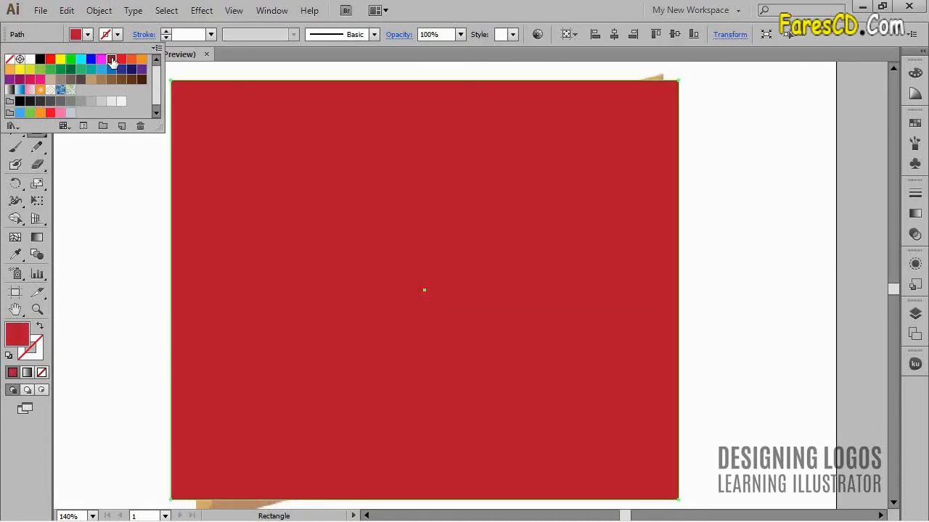
left_click(99, 11)
mouse_move(161, 47)
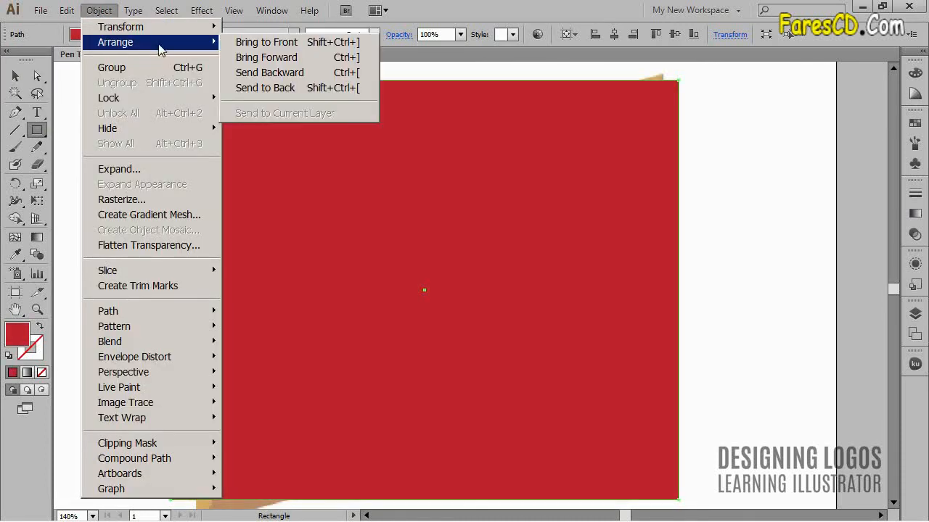
left_click(238, 87)
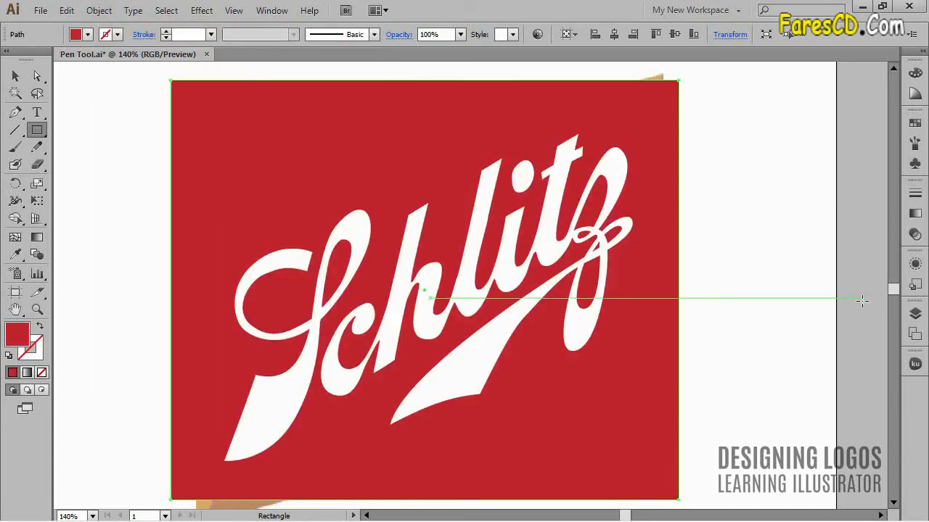
- Hide the Logo layer containing the original reference image
left_click(915, 313)
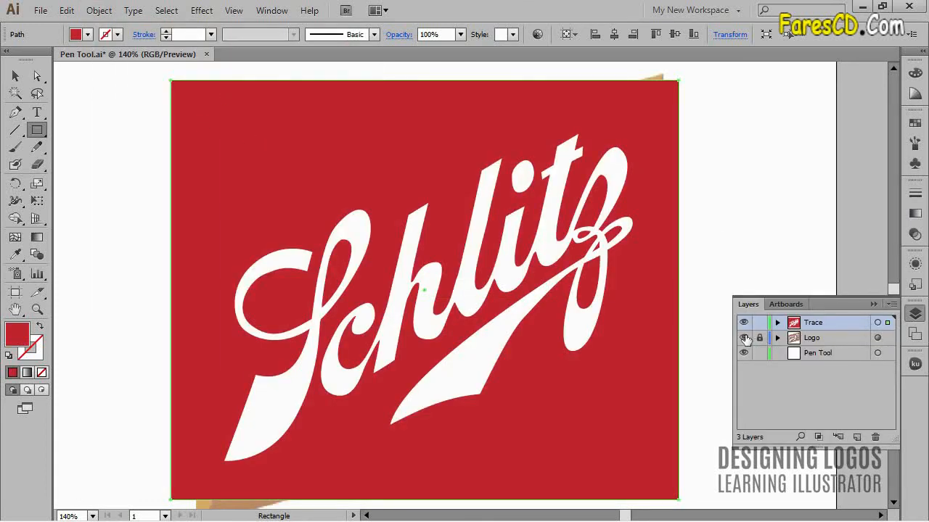
left_click(743, 339)
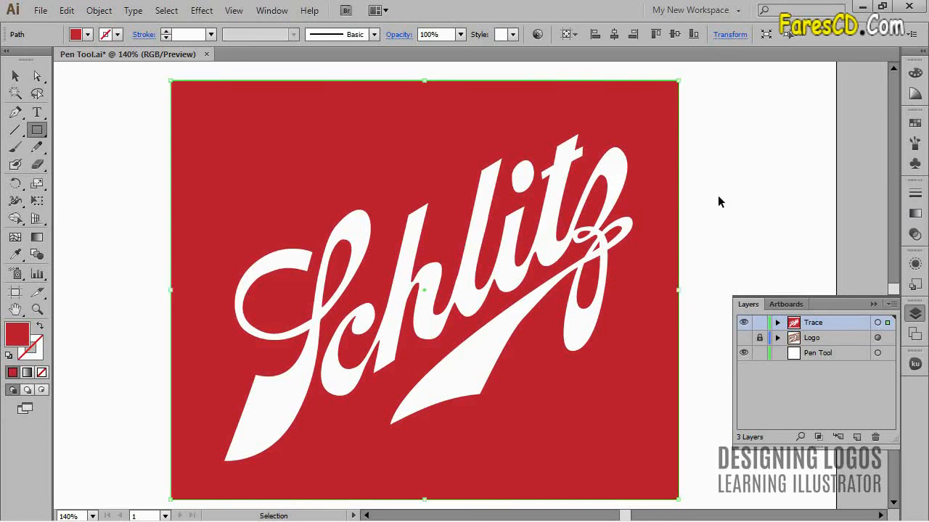
- At 100% view, move the red rectangle slightly right and up to balance it around the lettering, and leave it deselected
key("ctrl+1")
left_click(710, 197, "ctrl")
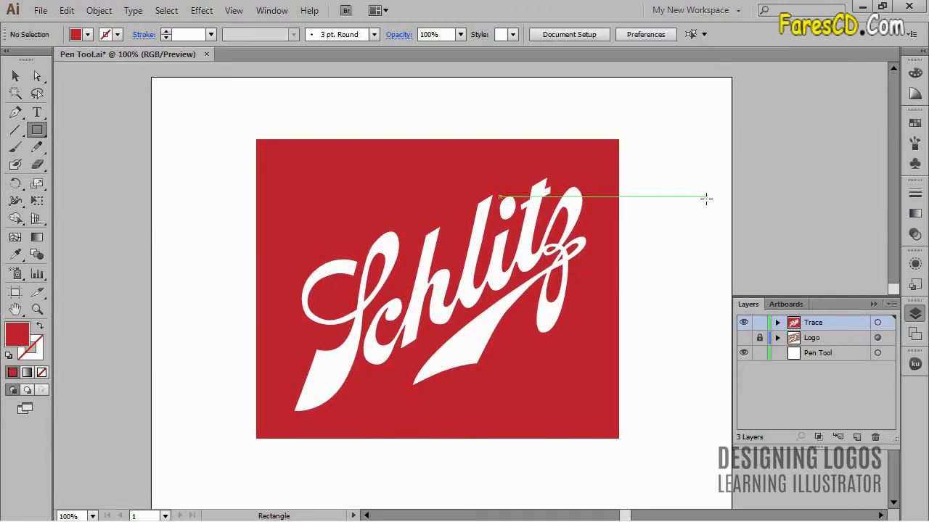
left_click_drag(602, 159, 611, 155)
left_click(685, 181, "ctrl")
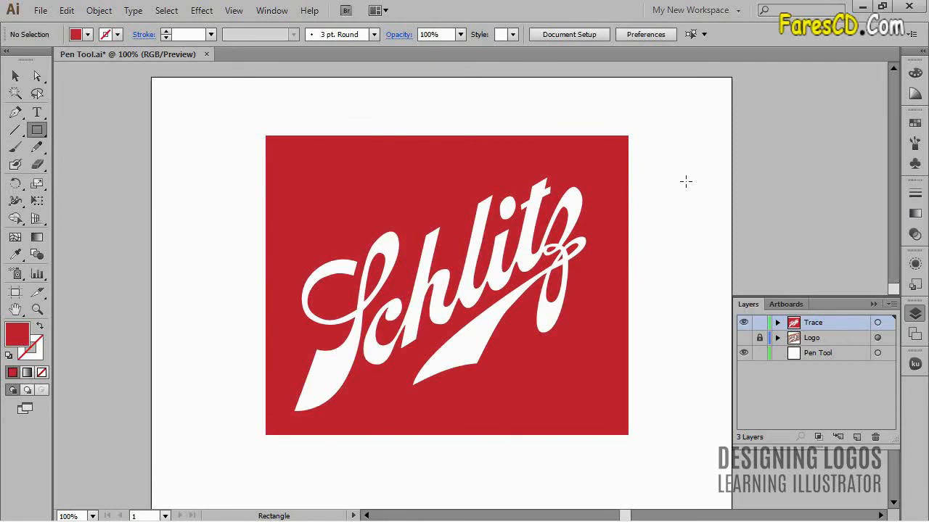